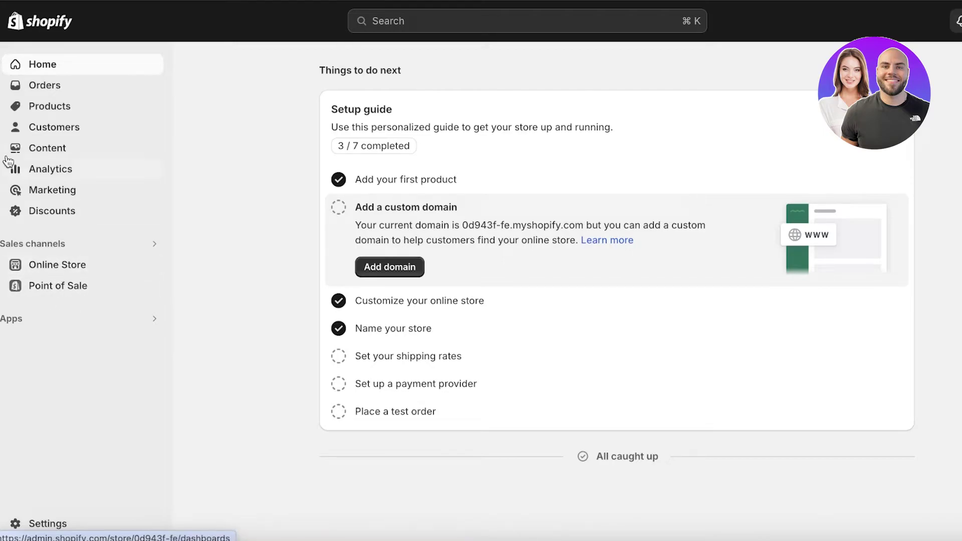
- Open the Products list from the Shopify admin sidebar
click(42, 108)
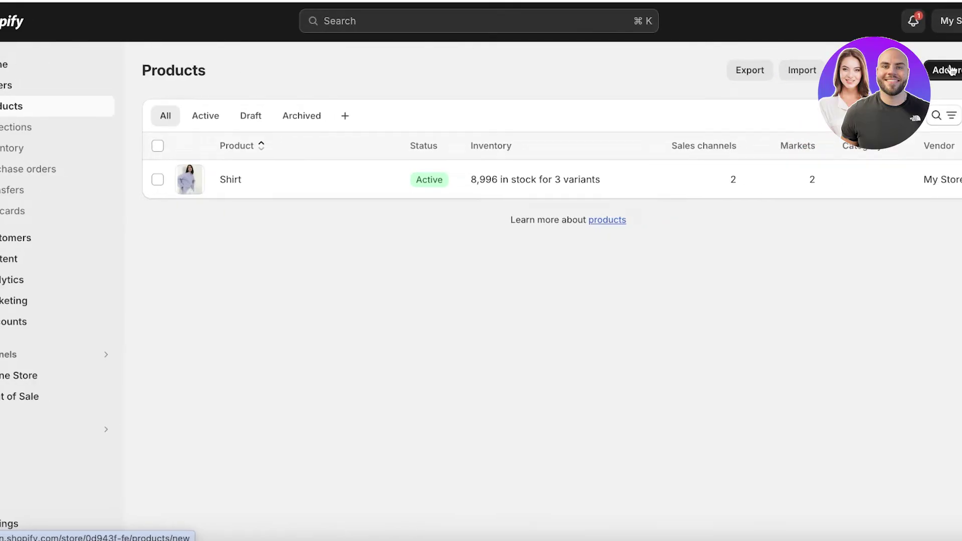
- Add a new product titled 'Custom Name Mug' and move to its description
click(960, 69)
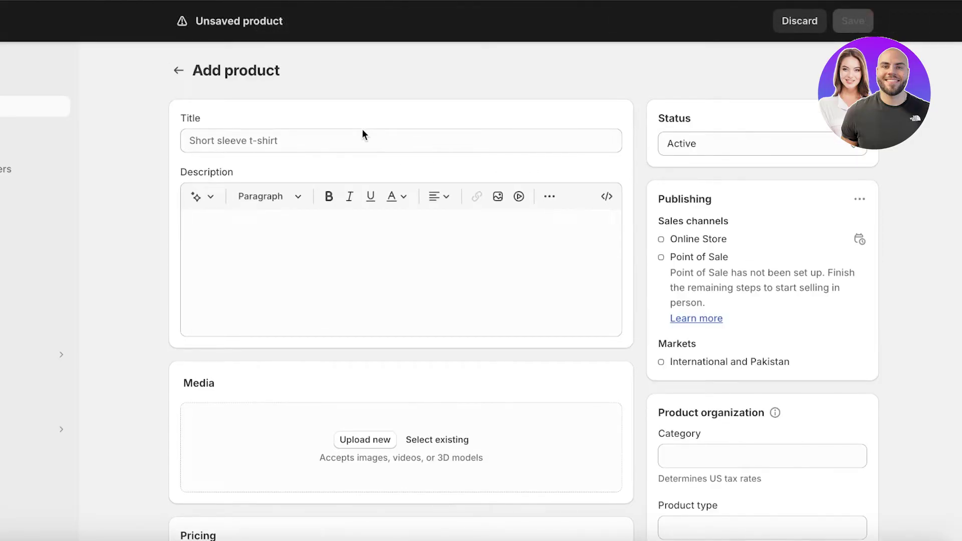
click(361, 137)
text(A)
key(BackSpace)
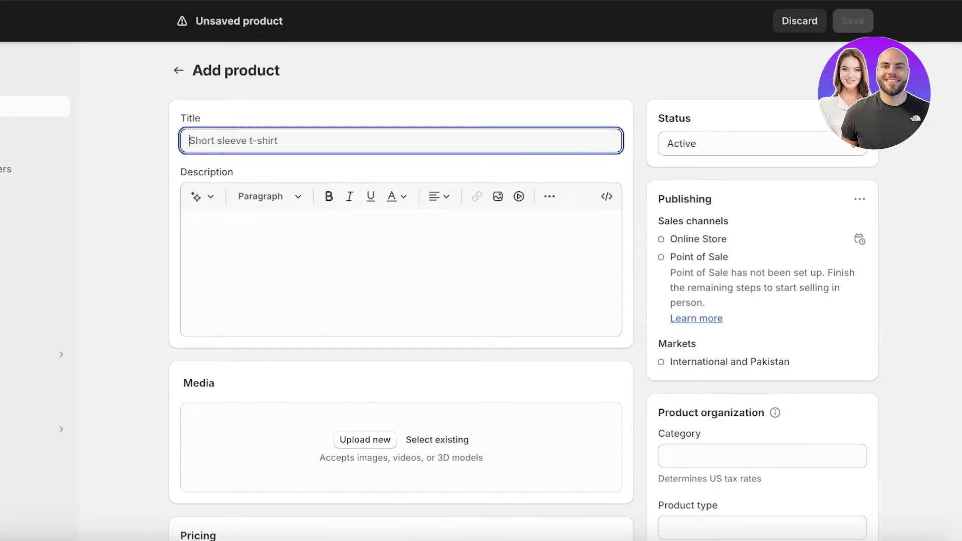
text(Custom)
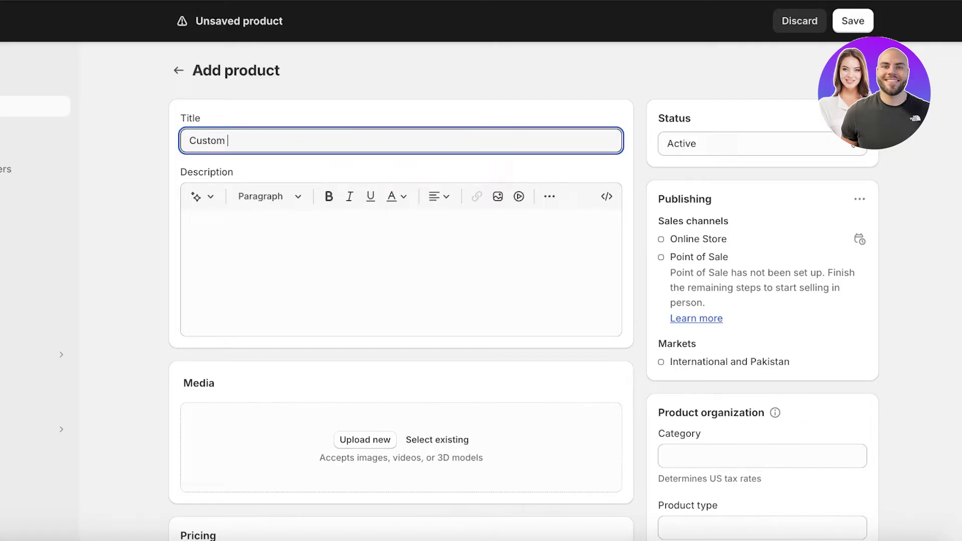
text( Name Mug)
click(299, 245)
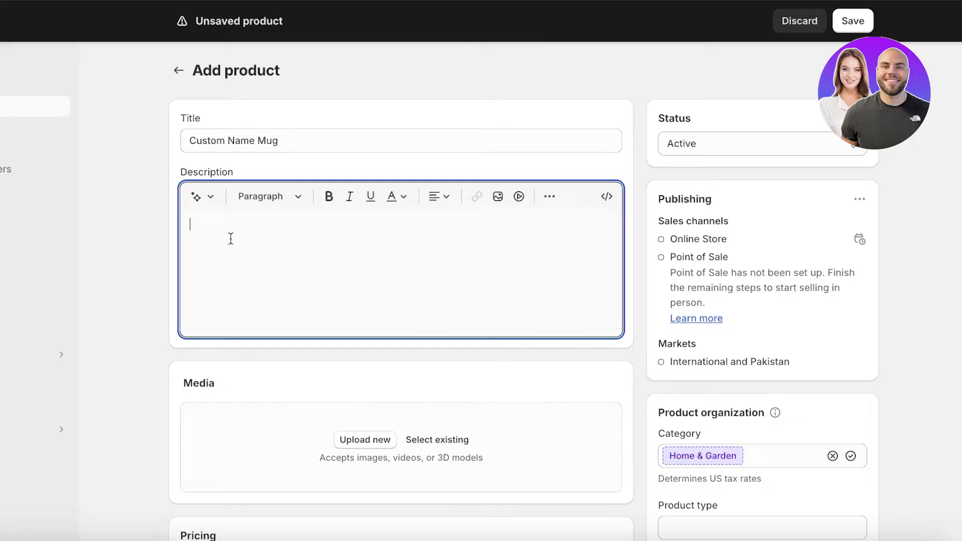
- Generate and keep an AI description from keywords 'ceramic, customizable, long lasting mug'
click(196, 197)
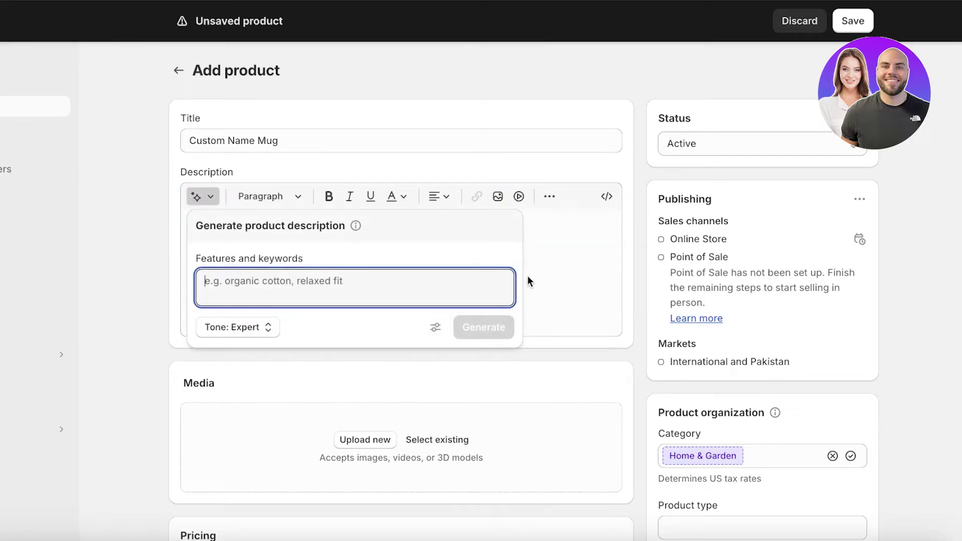
click(135, 246)
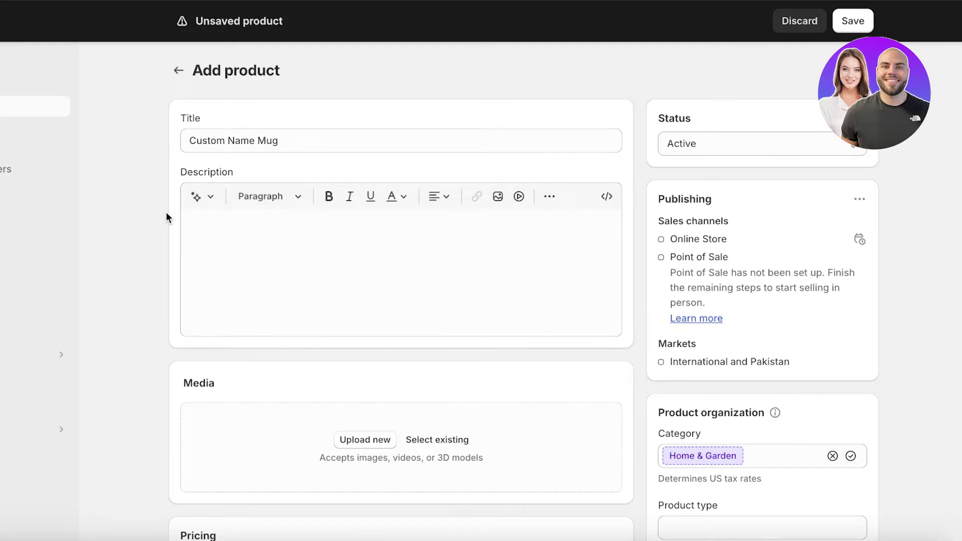
click(193, 202)
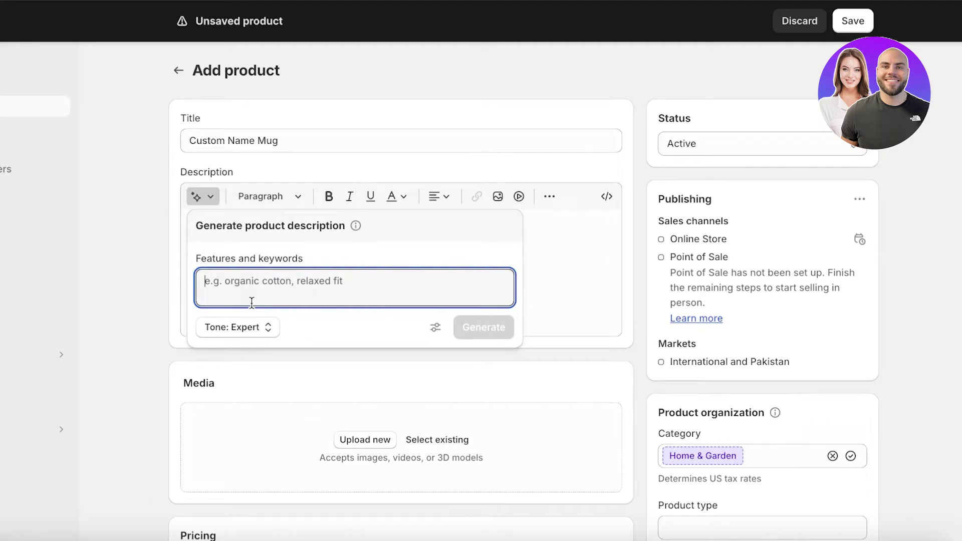
text(-)
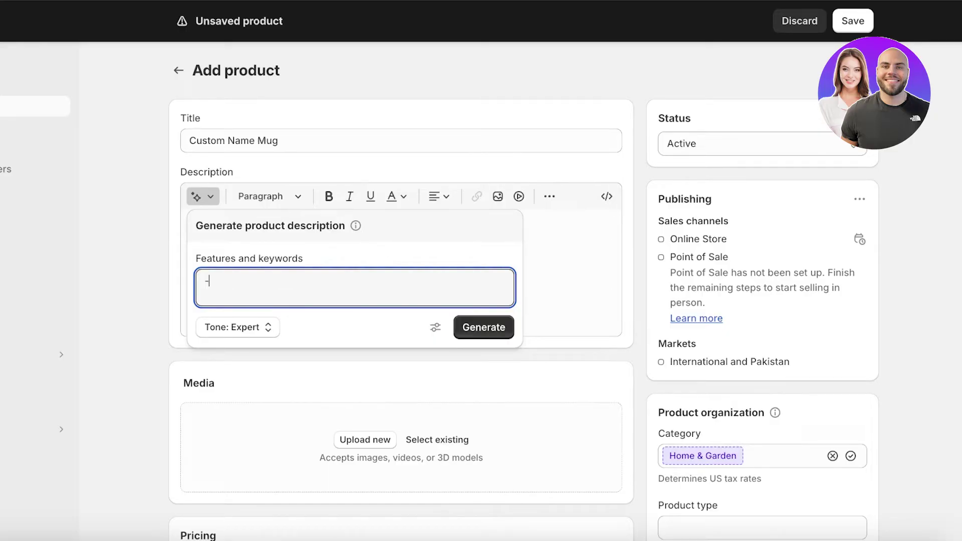
text(ceramic ,)
key(BackSpace)
key(BackSpace)
text(, customizable,)
key(BackSpace)
text(, )
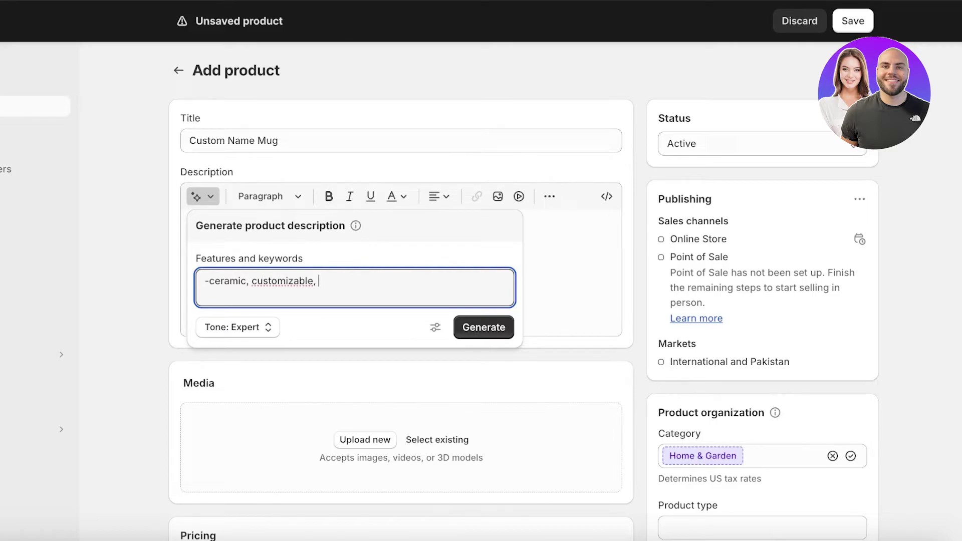
text(long lasting mug)
click(501, 328)
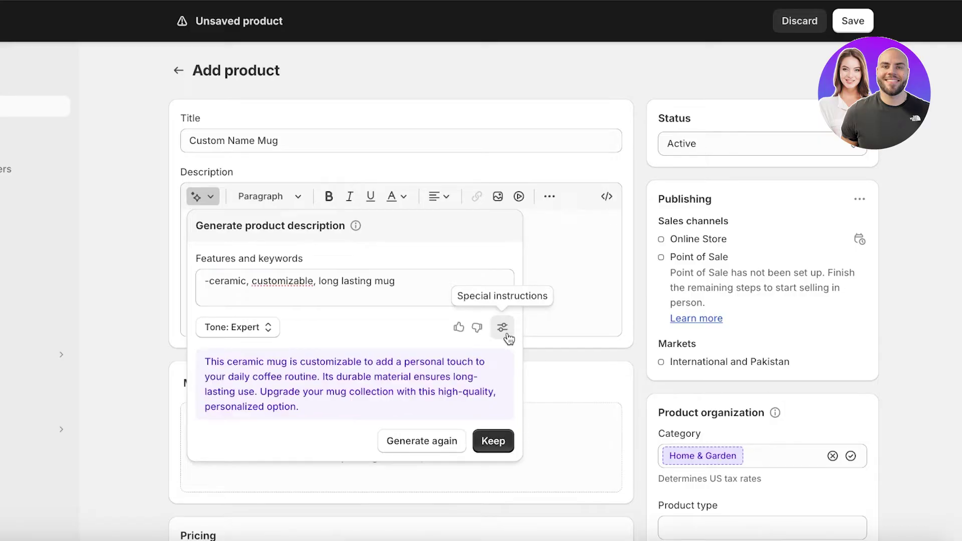
click(491, 441)
- Browse Downloads for a product media file, then cancel the upload
click(377, 443)
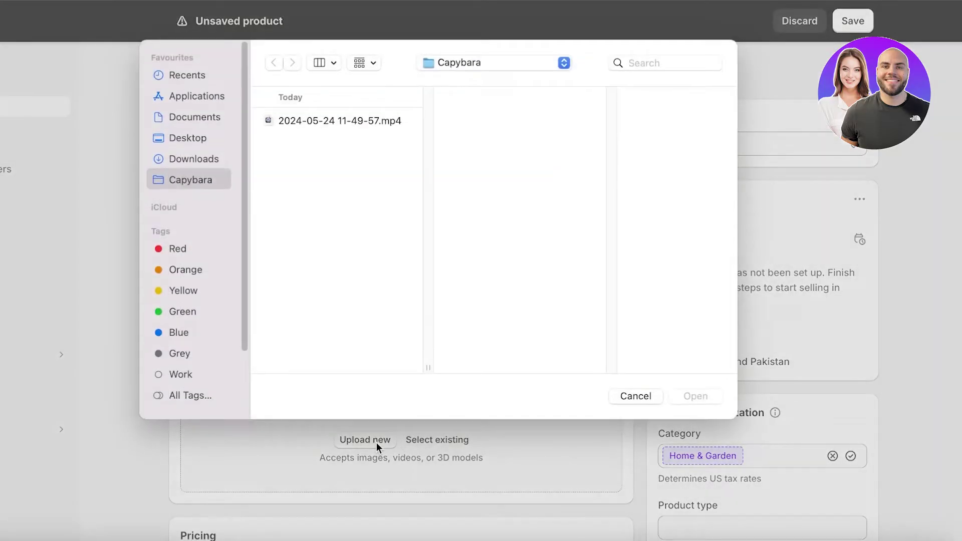
click(188, 175)
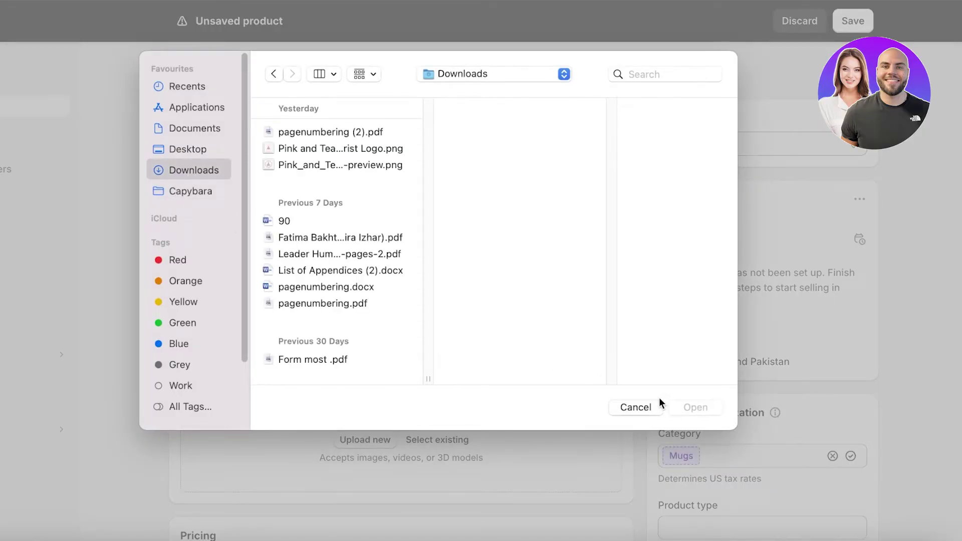
click(635, 407)
scroll(492, 393, down, 4)
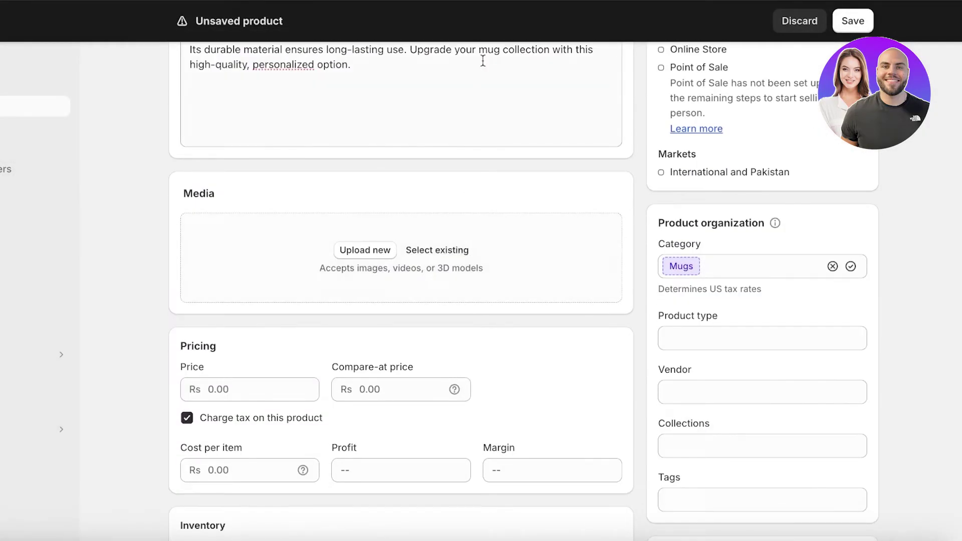
- Search Google for 'mug simple' and save the Simple Mug image
key(super+t)
text(mug)
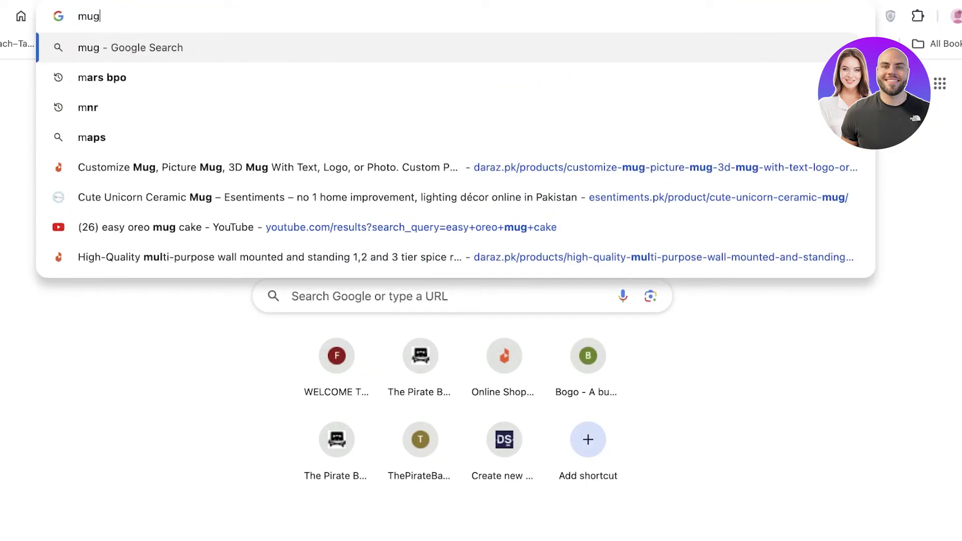
text( simple)
key(Return)
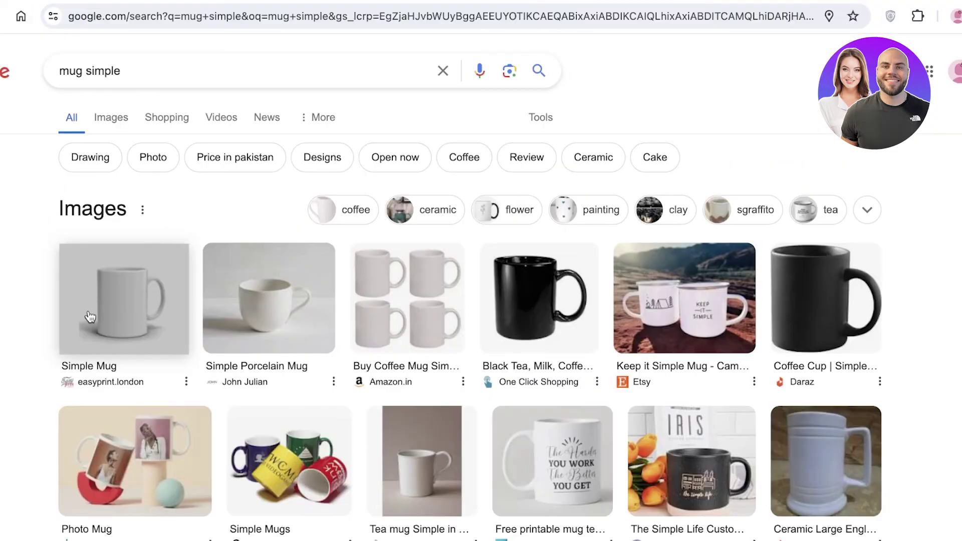
click(97, 311)
right_click(751, 341)
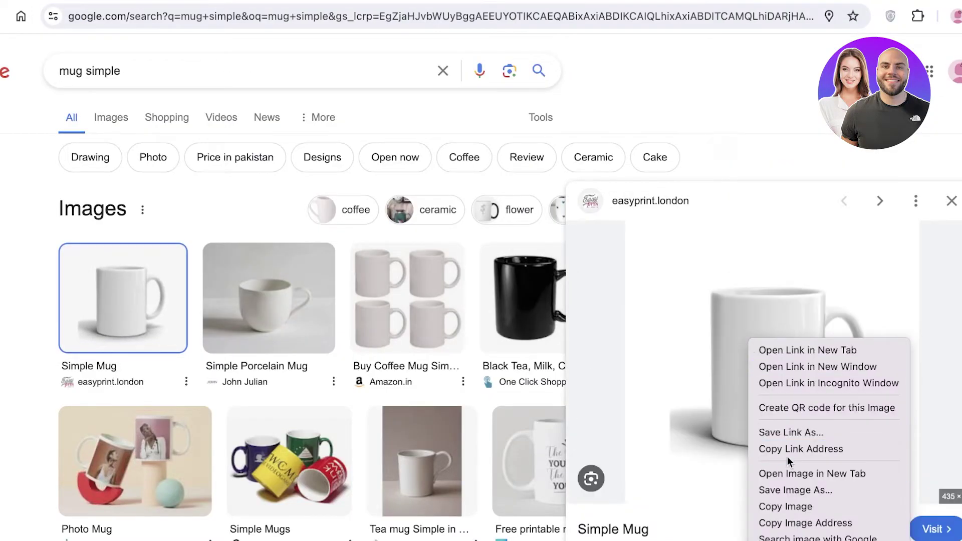
click(792, 491)
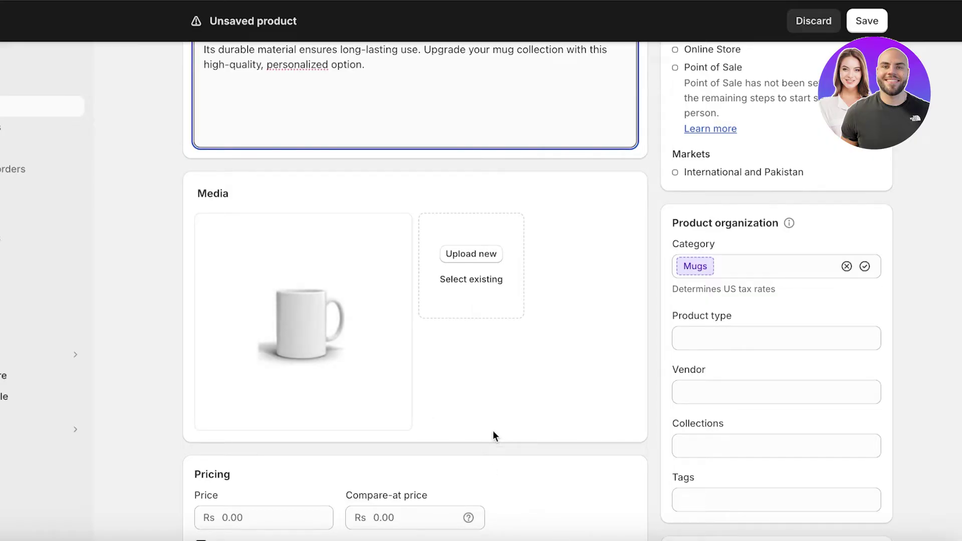
mouse_move(303, 328)
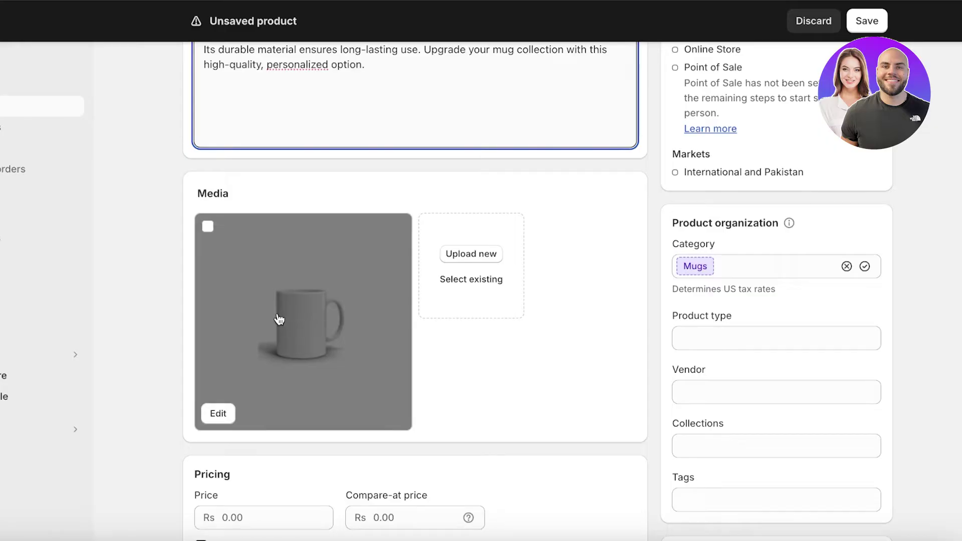
- Go to canva.com in a new tab and dismiss the Pro trial offer
key(ctrl+t)
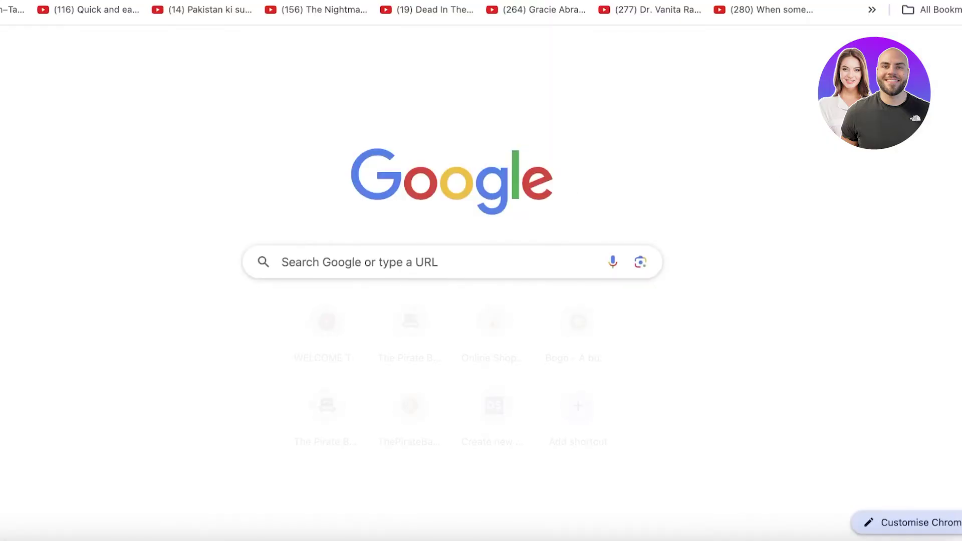
text(can)
key(Return)
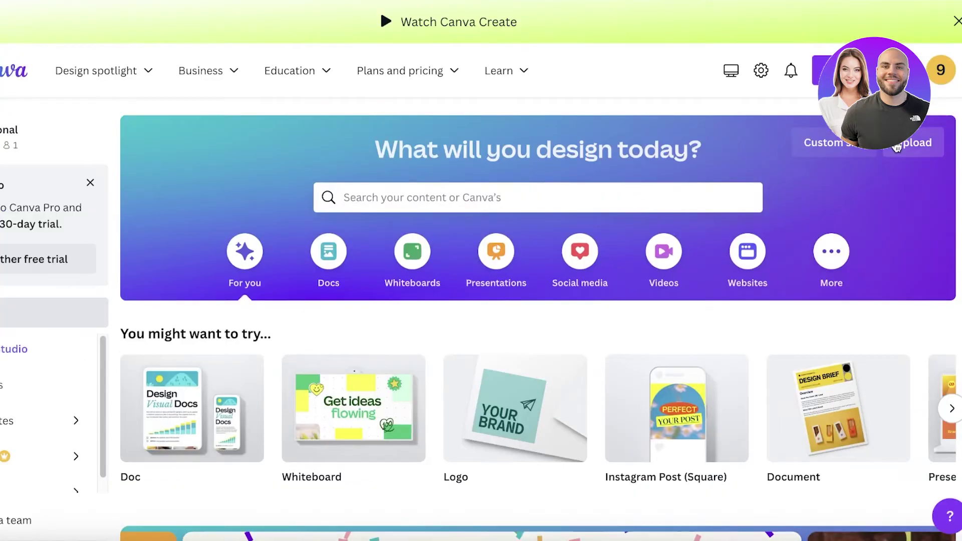
click(870, 151)
key(Escape)
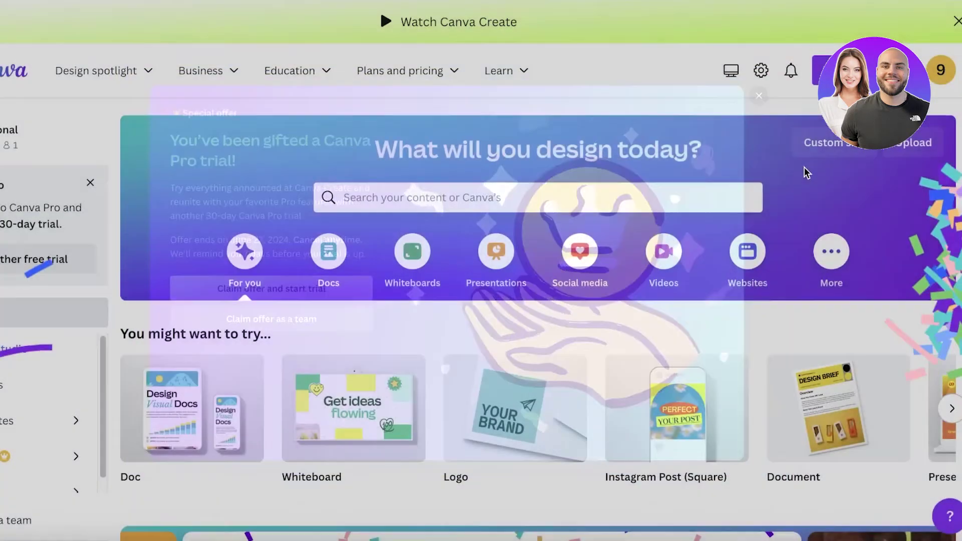
- Set up a custom-size design of 10 × 14 inches
click(833, 142)
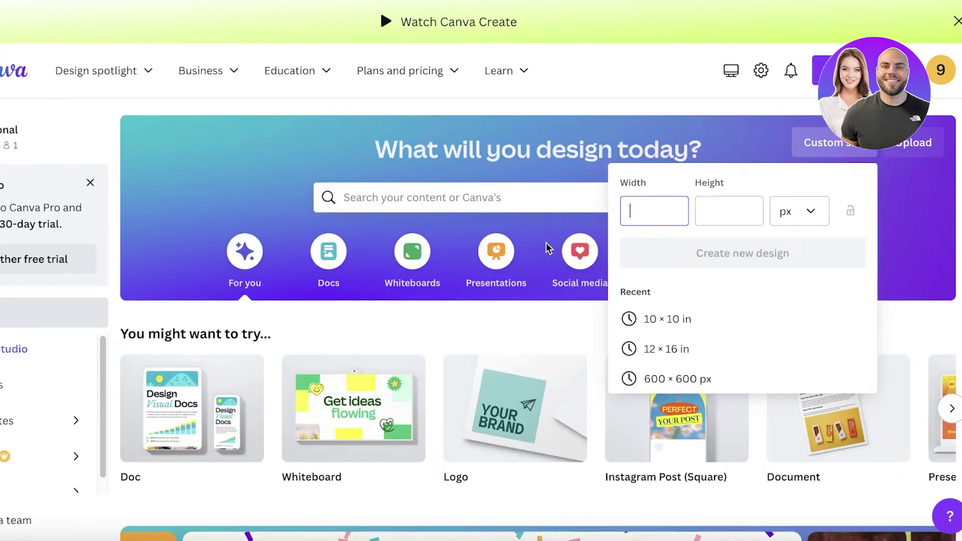
text(10)
click(719, 214)
text(14)
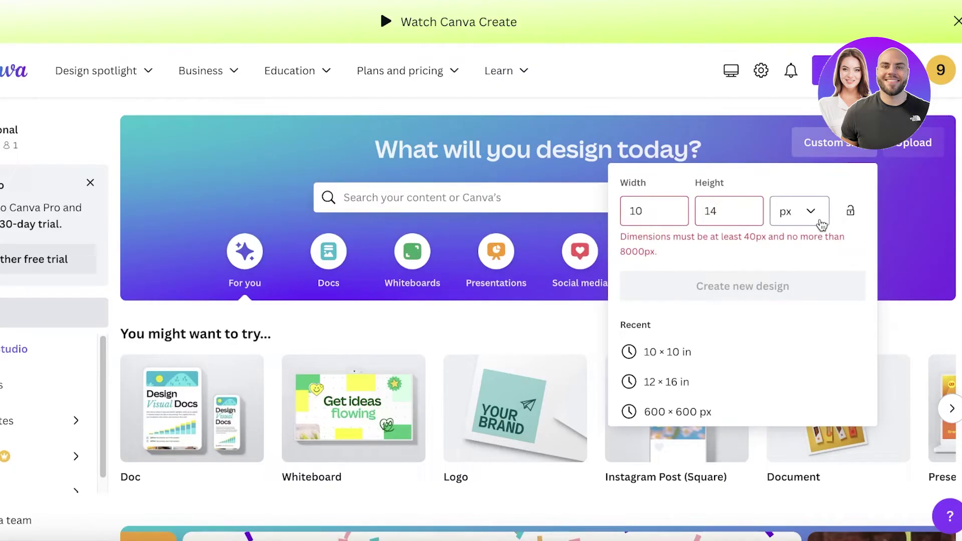
click(807, 211)
click(816, 281)
double_click(671, 218)
text(10)
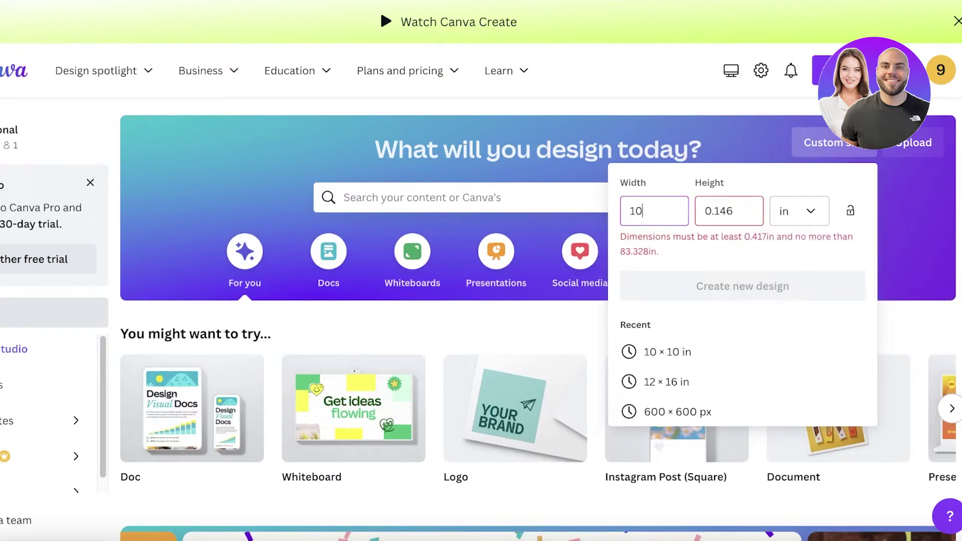
click(707, 215)
double_click(706, 214)
text(14)
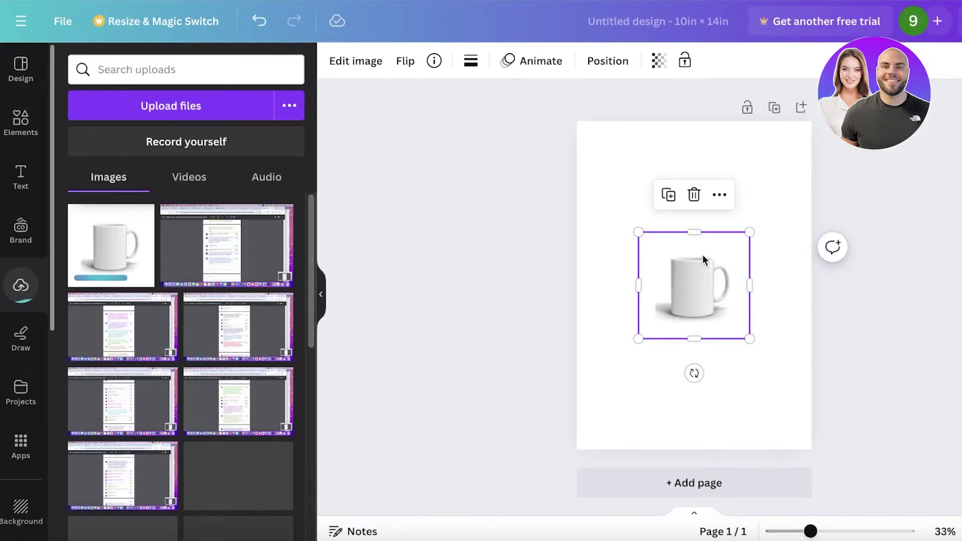
- Resize the mug photo, centre it on the page, and bring up Text options
drag(720, 314, 797, 286)
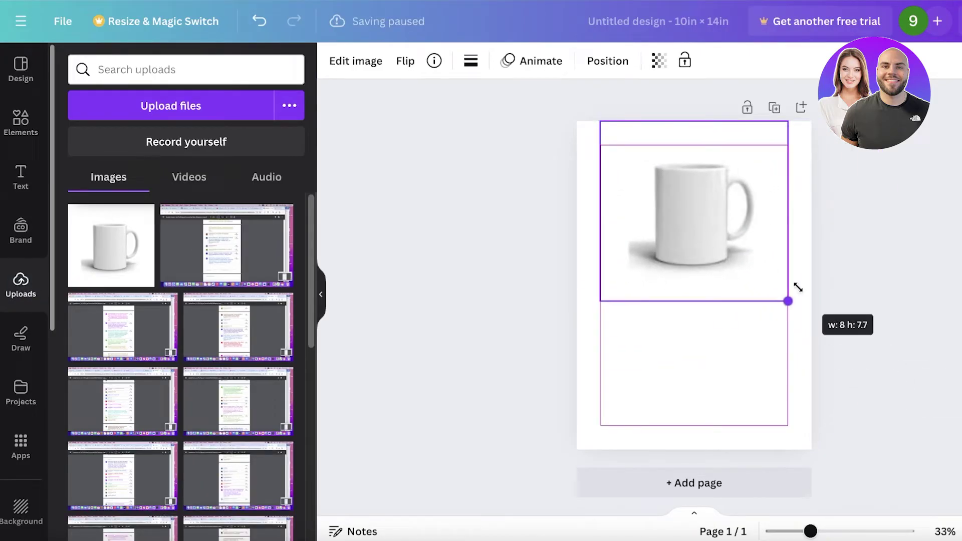
drag(726, 217, 727, 292)
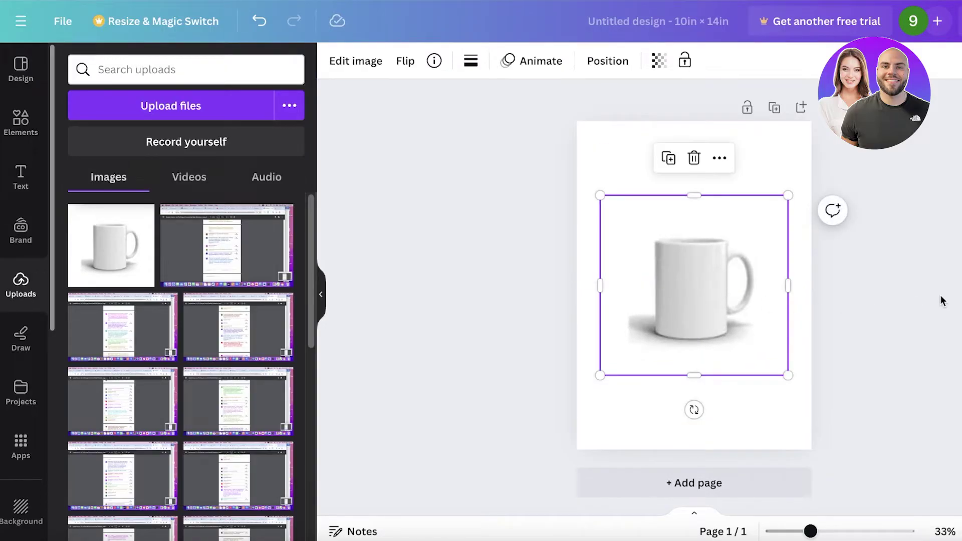
click(4, 185)
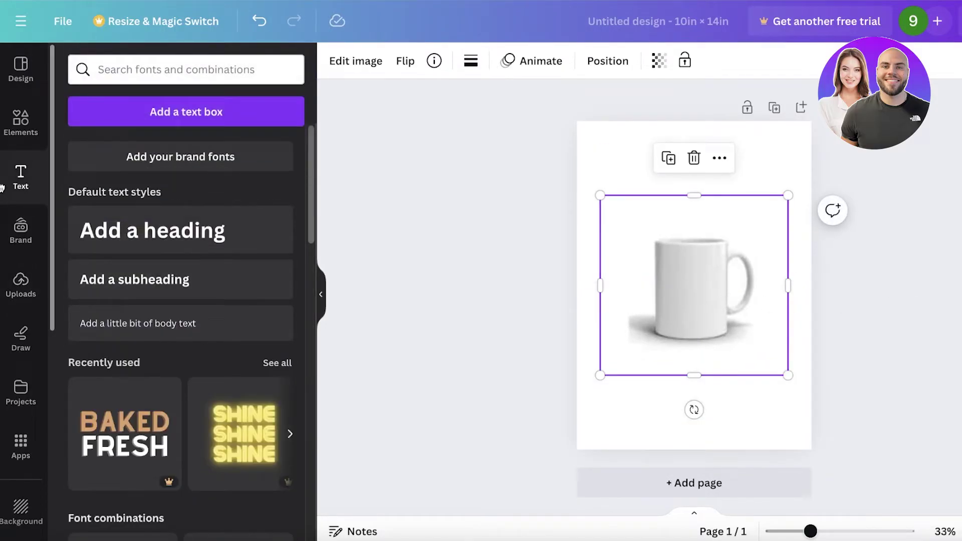
- Add a heading reading '(your name)'
click(146, 230)
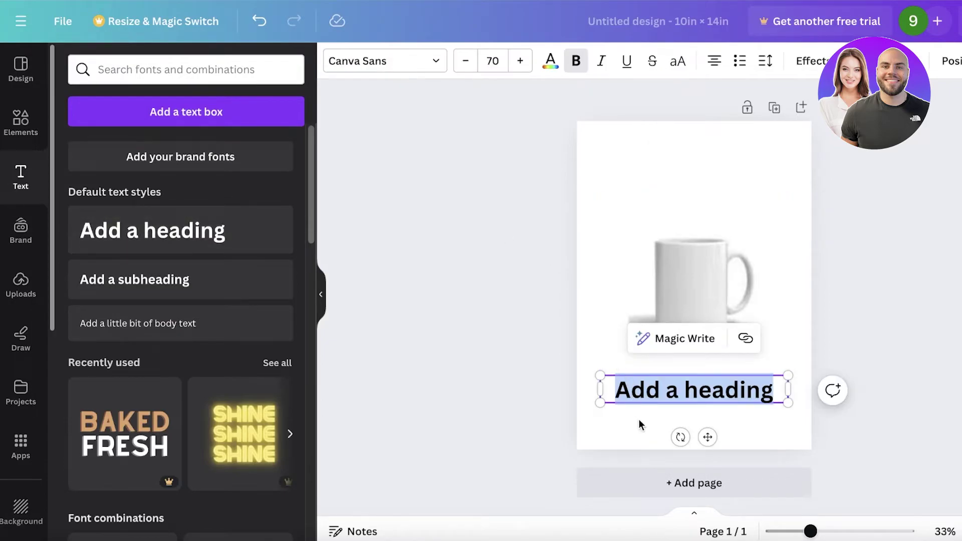
key(BackSpace)
text(Custom )
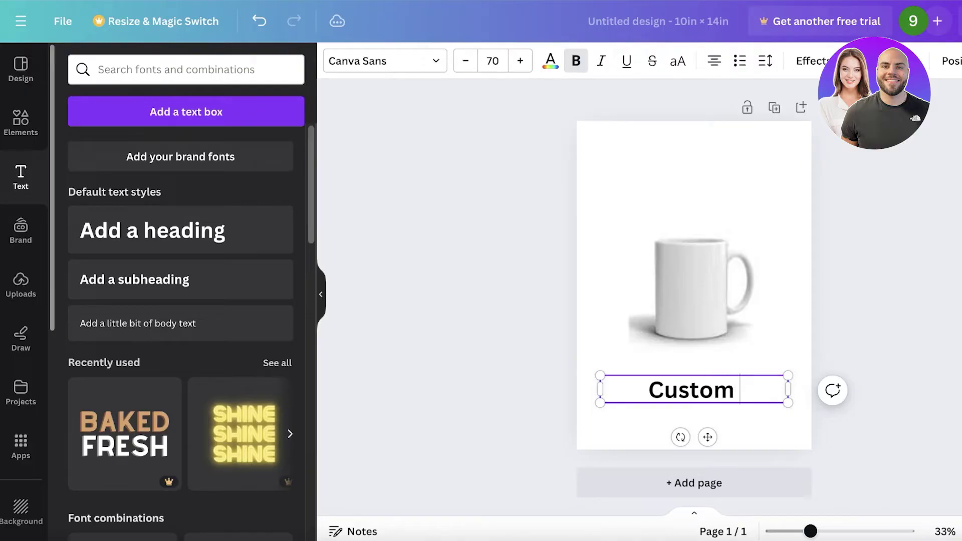
text(Text)
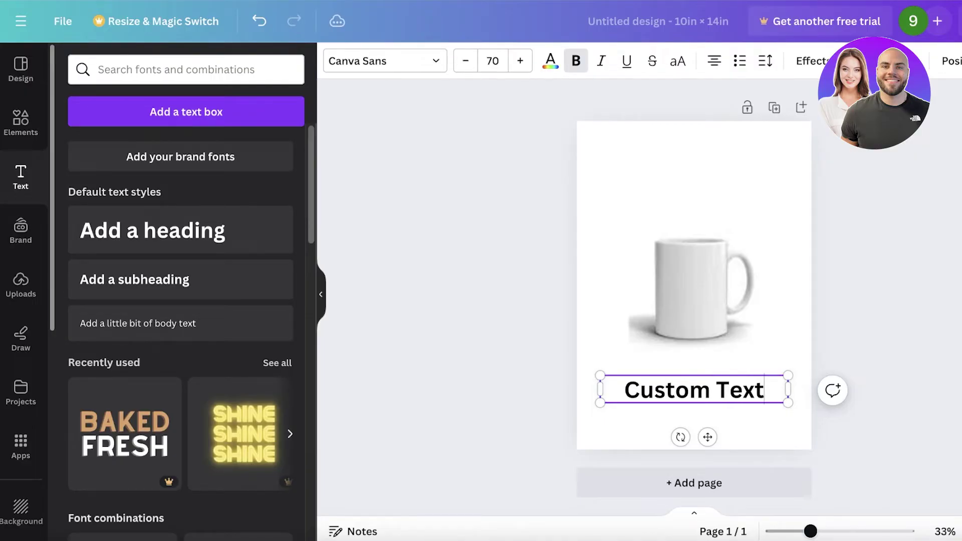
key(BackSpace)
key(BackSpace)
key(BackSpace)
key(BackSpace)
key(BackSpace)
key(BackSpace)
key(BackSpace)
key(BackSpace)
key(BackSpace)
key(BackSpace)
key(BackSpace)
text(()
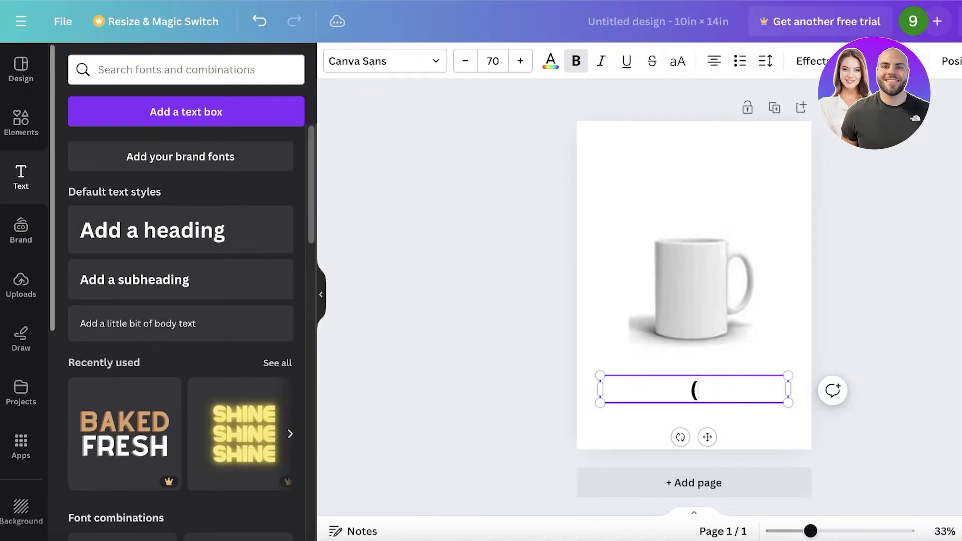
text(your)
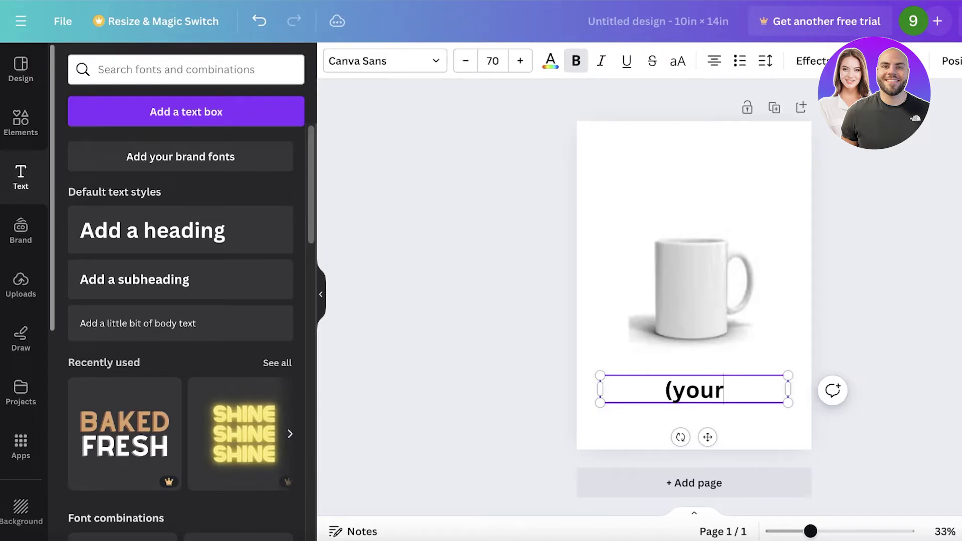
text( name))
- Shrink the '(your name)' text and centre it on the mug
drag(787, 401, 719, 392)
drag(672, 426, 709, 329)
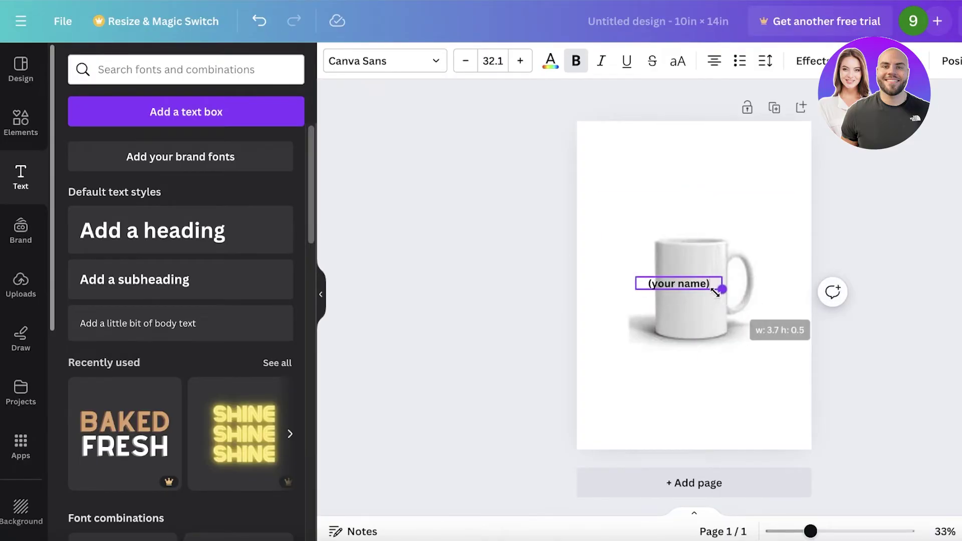
mouse_move(718, 290)
mouse_down()
mouse_move(694, 281)
mouse_move(705, 283)
mouse_up()
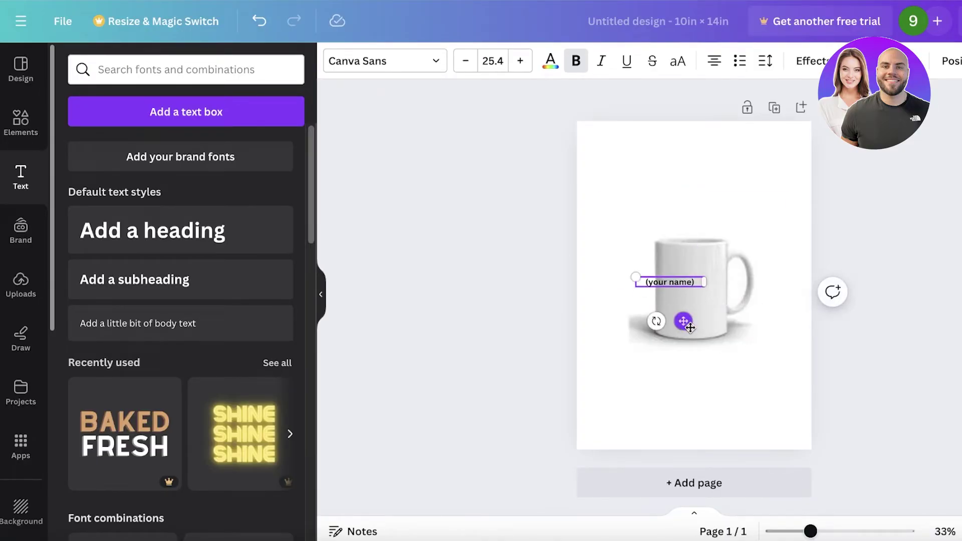
drag(690, 328, 708, 336)
key(Escape)
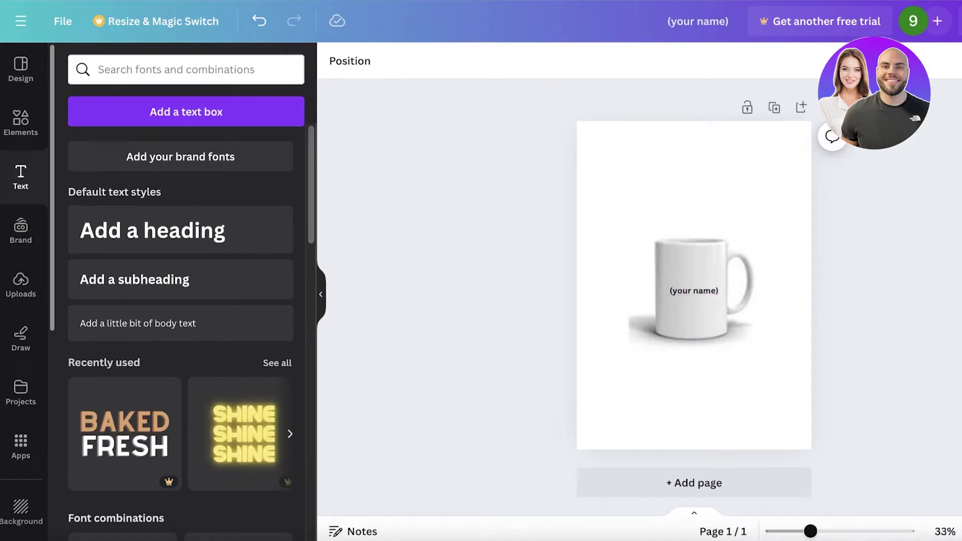
click(696, 294)
drag(696, 294, 695, 294)
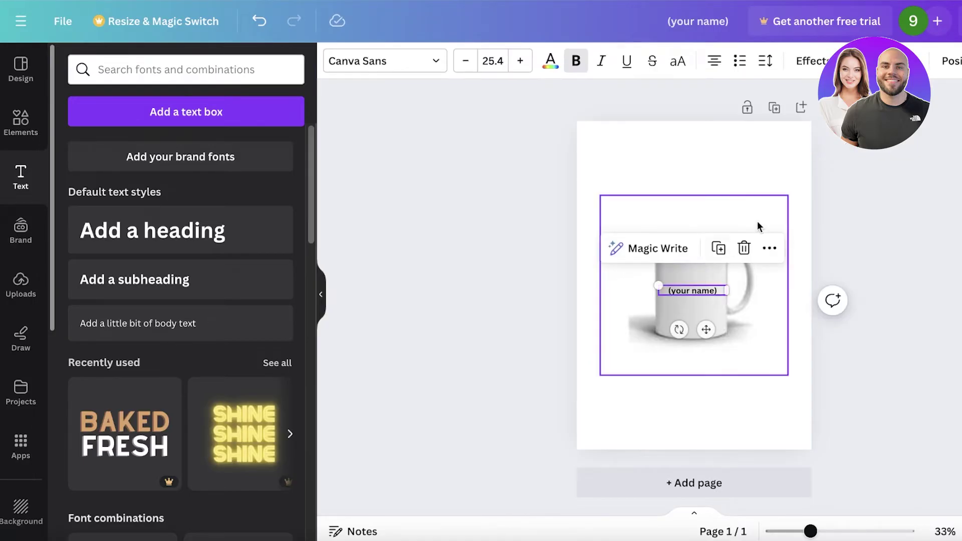
- Change the '(your name)' font to Open Sans
click(413, 73)
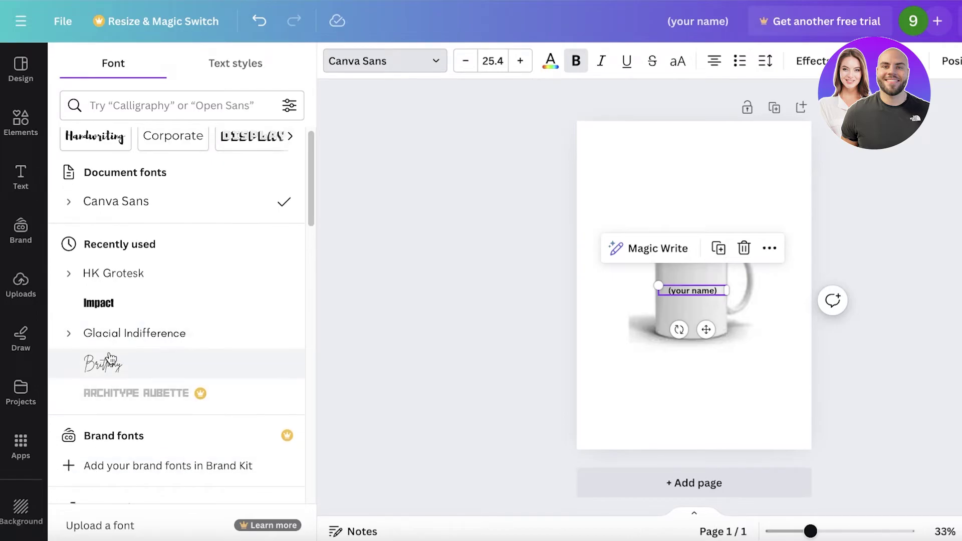
scroll(115, 346, down, 5)
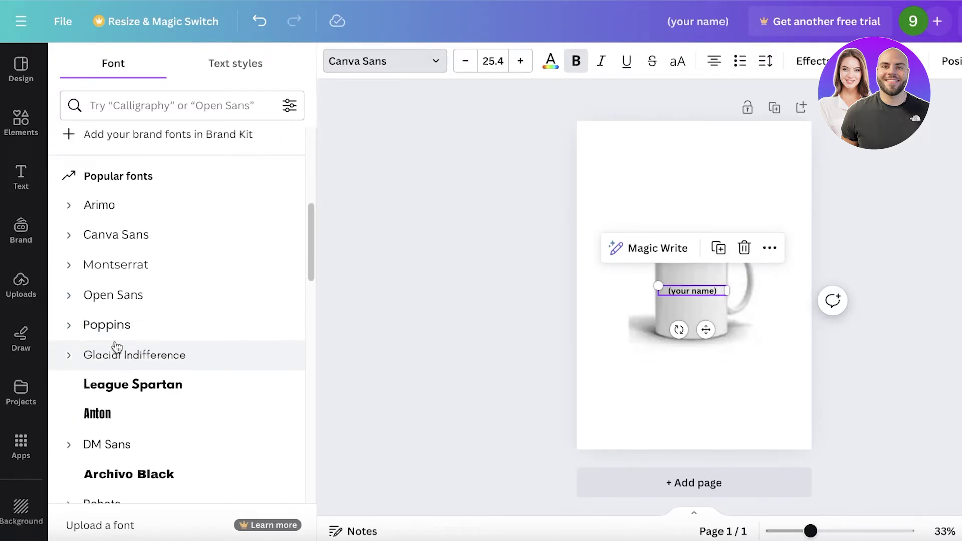
click(108, 306)
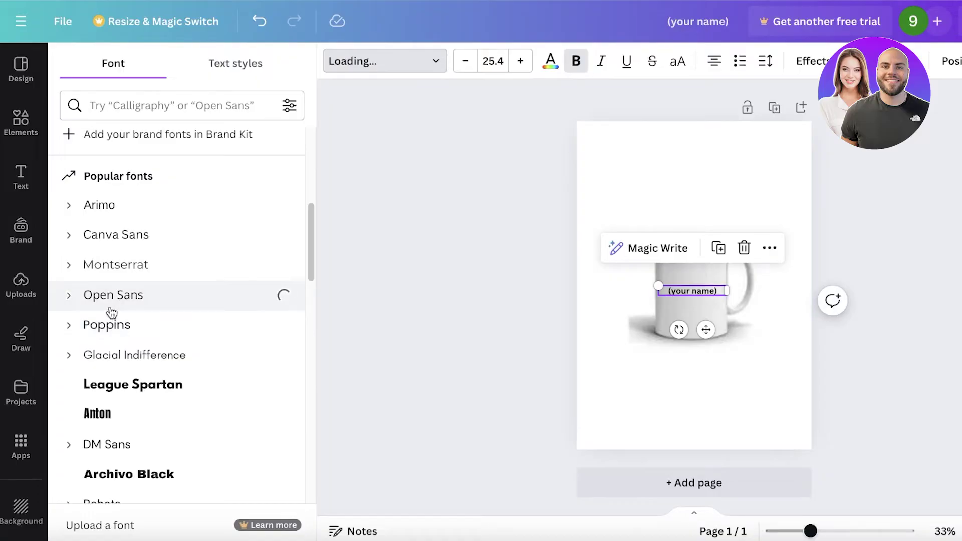
click(387, 259)
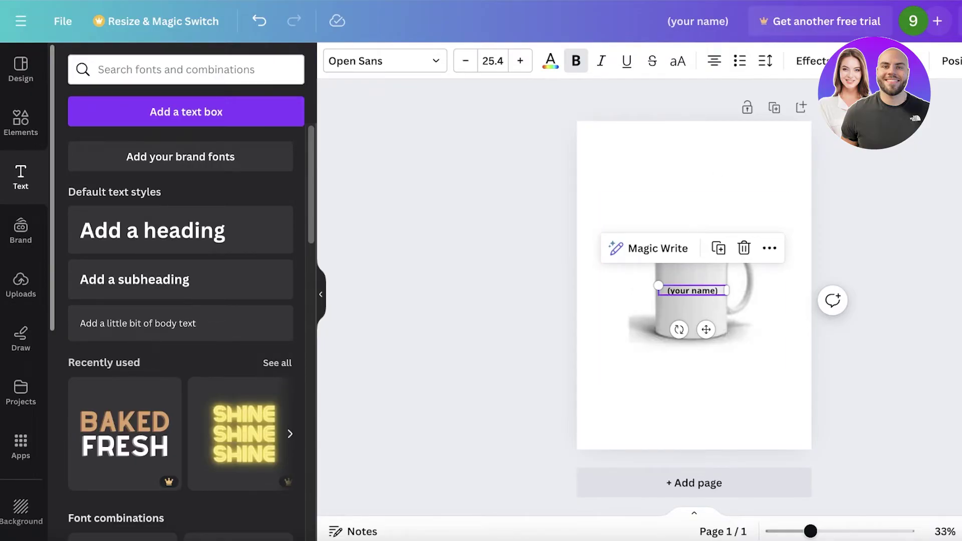
- Download the design as a PNG via Share
click(955, 21)
click(789, 399)
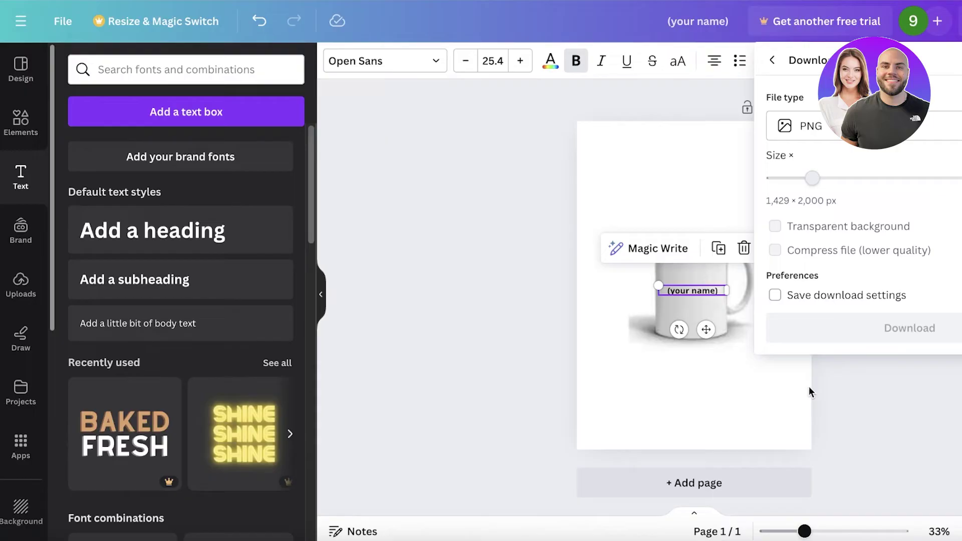
click(891, 328)
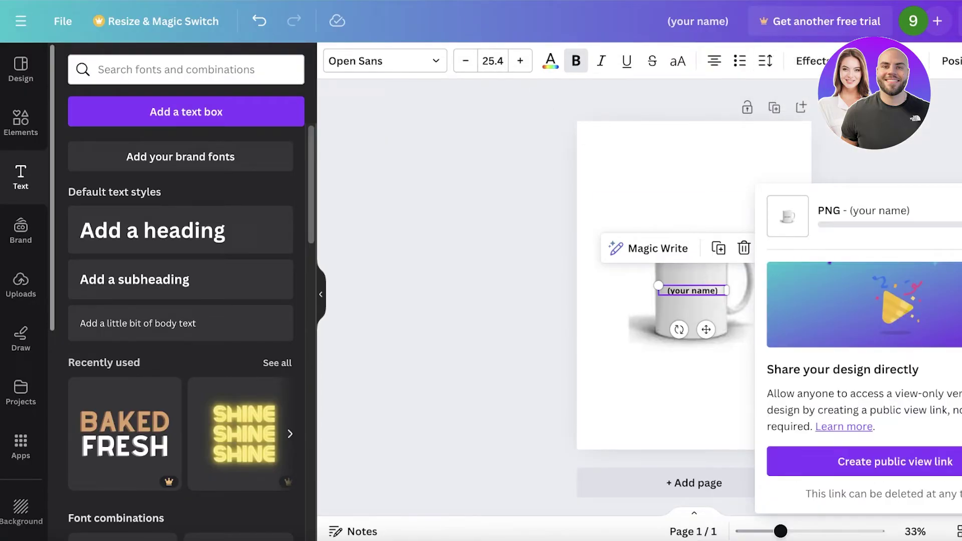
- Upload the downloaded mug PNG to the Shopify product's Media
click(241, 3)
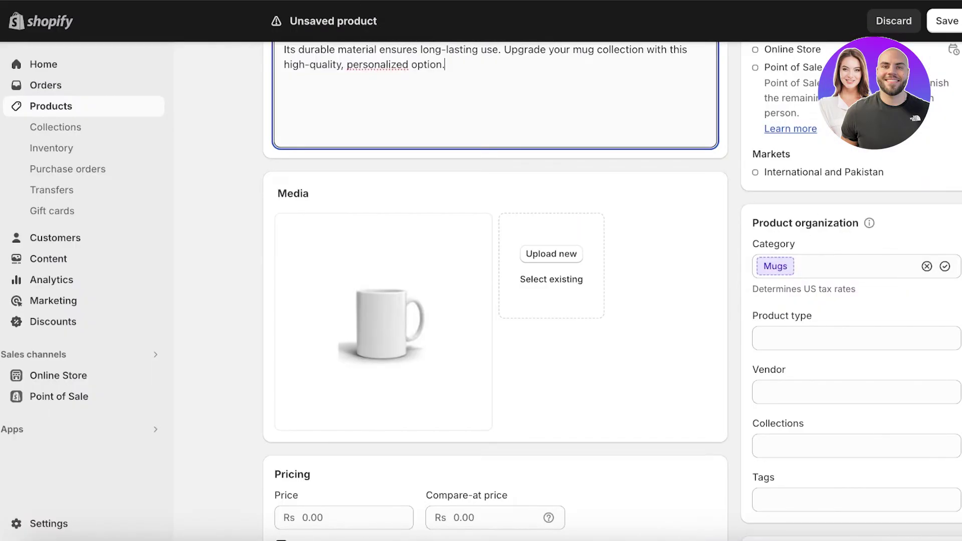
drag(799, 18, 354, 258)
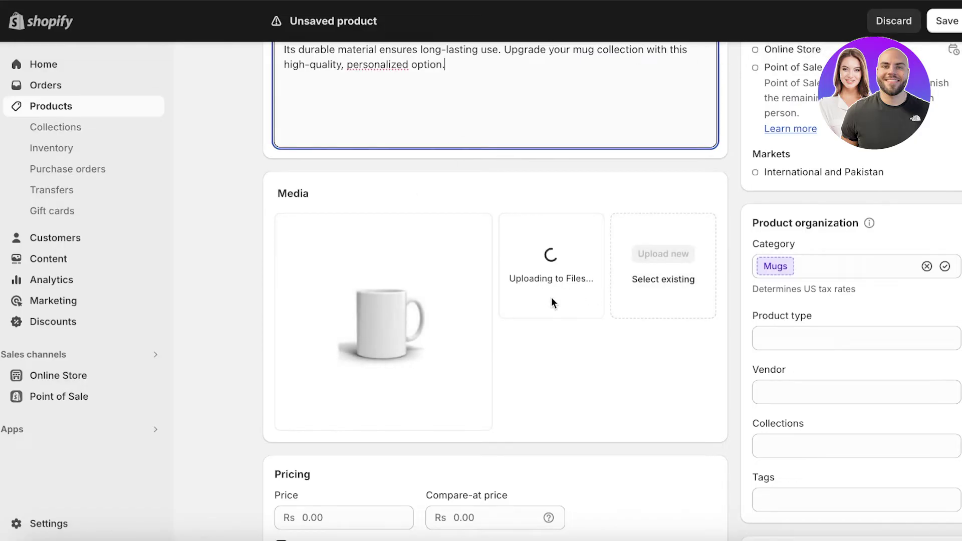
scroll(452, 402, down, 8)
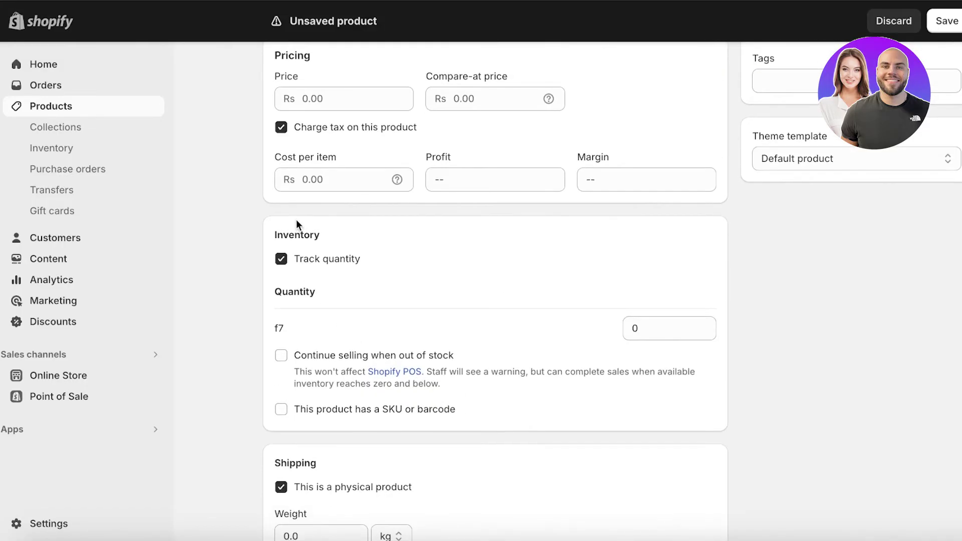
scroll(318, 246, up, 3)
- Set the price to 100 and cost per item to 50
click(329, 268)
text(100)
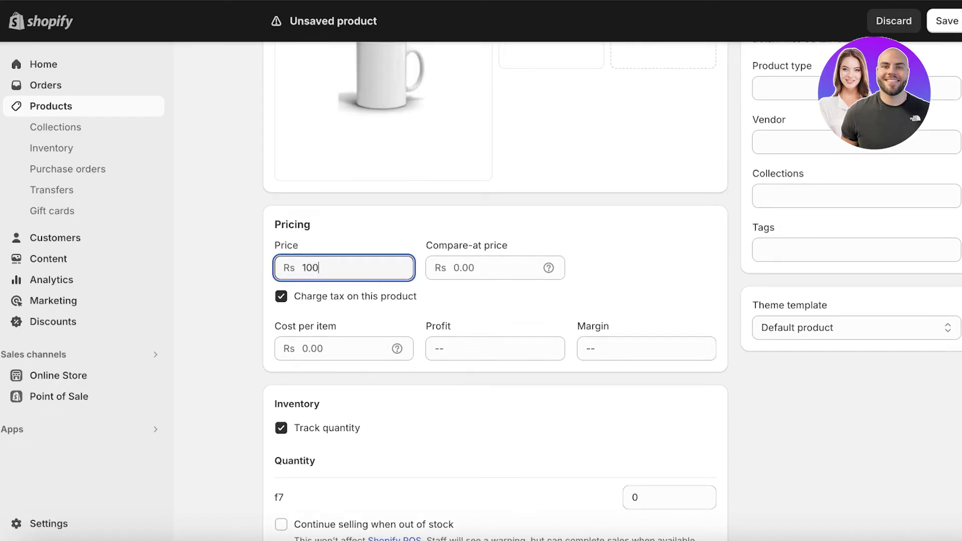
scroll(444, 312, down, 1)
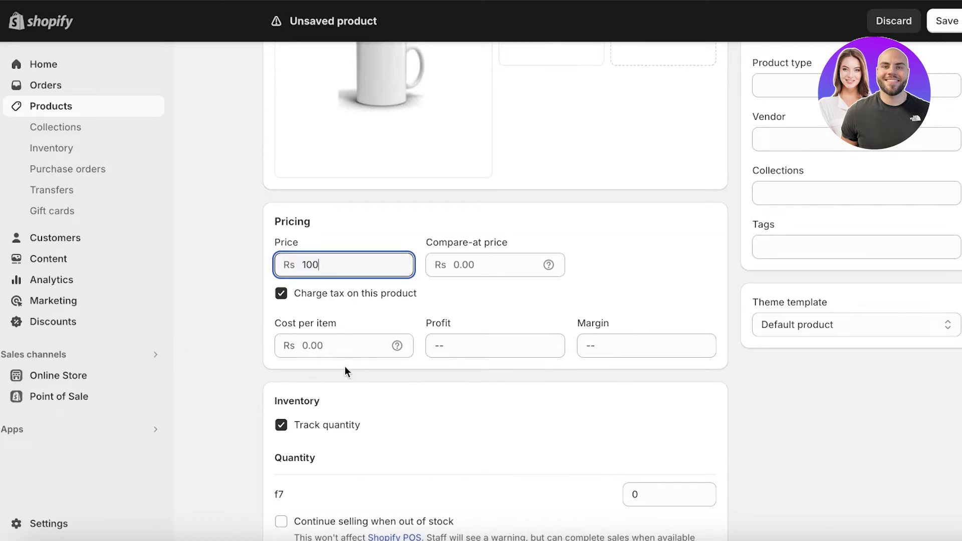
click(323, 353)
text(50)
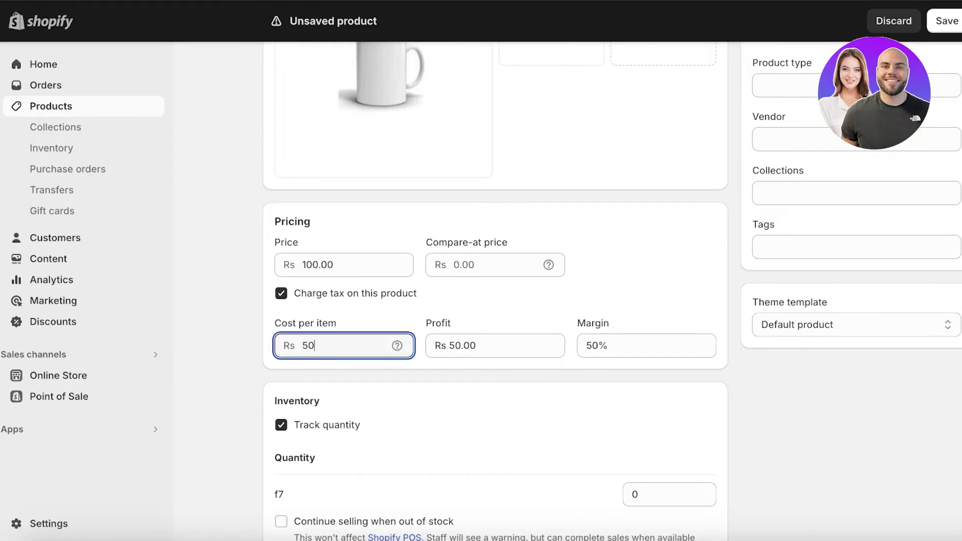
click(470, 314)
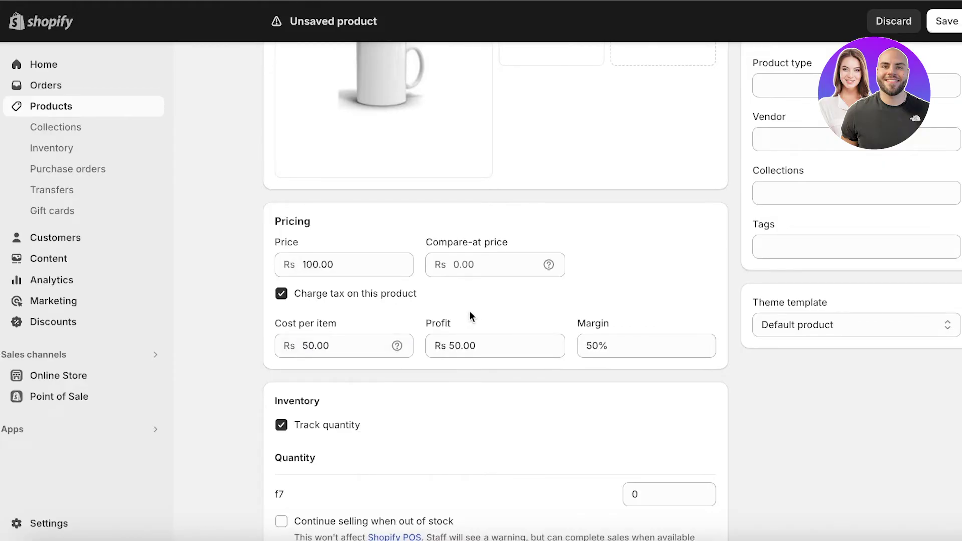
scroll(464, 312, down, 2)
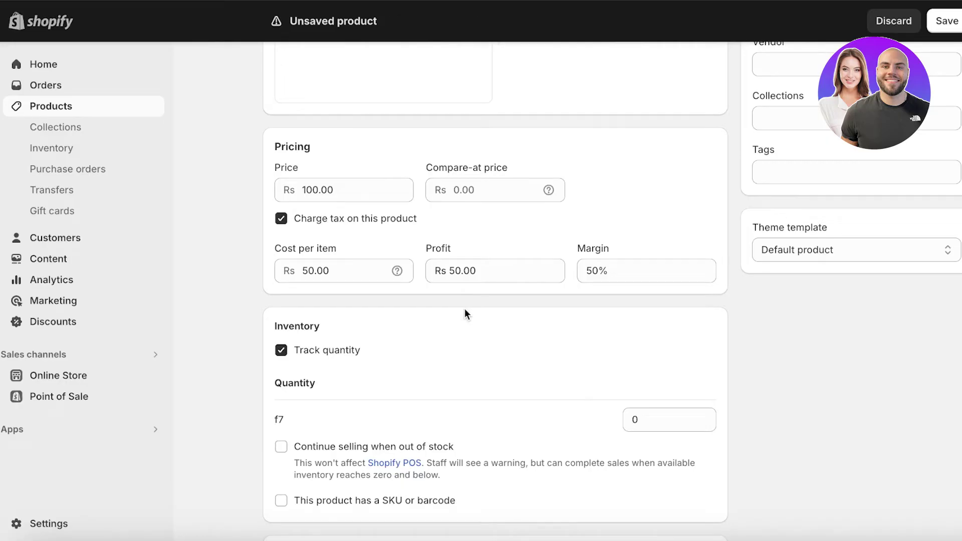
scroll(464, 314, down, 4)
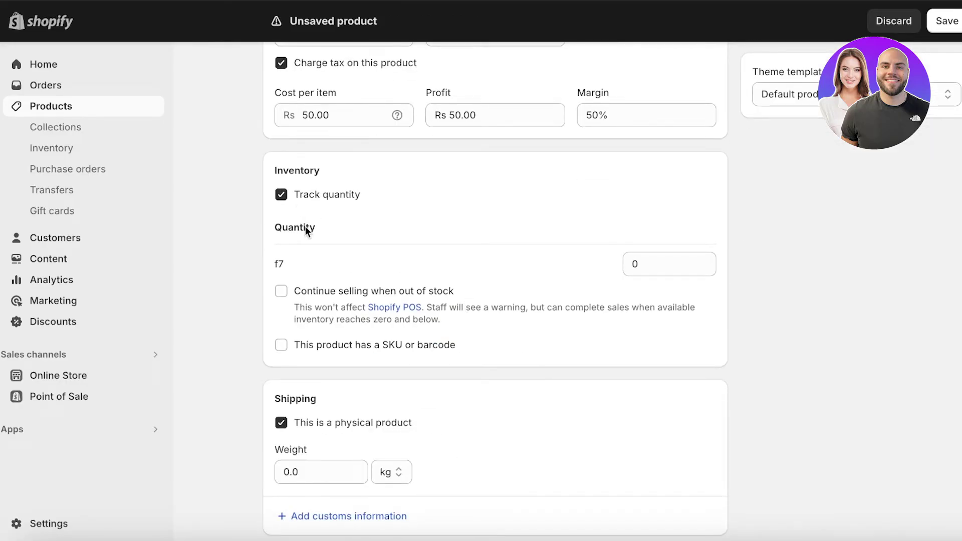
double_click(636, 263)
text(1000)
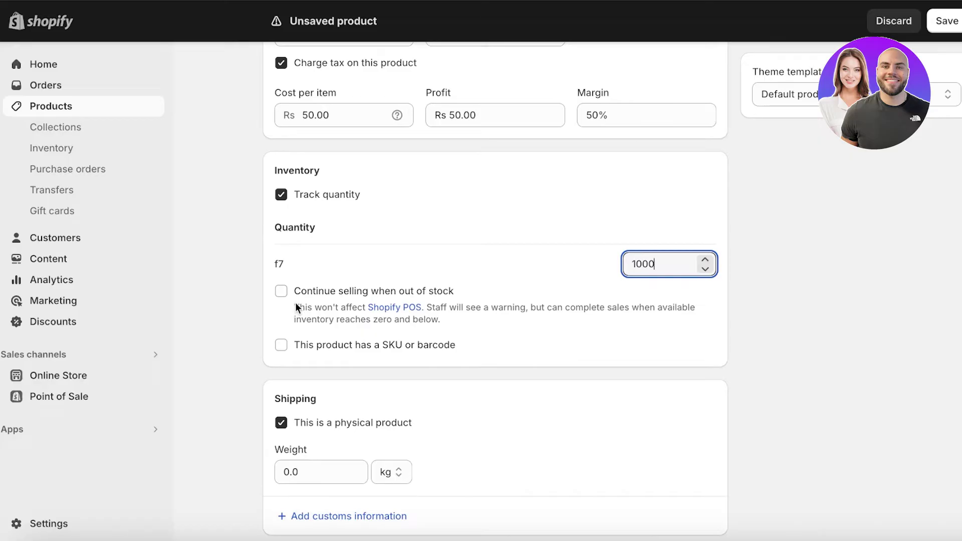
scroll(296, 306, down, 5)
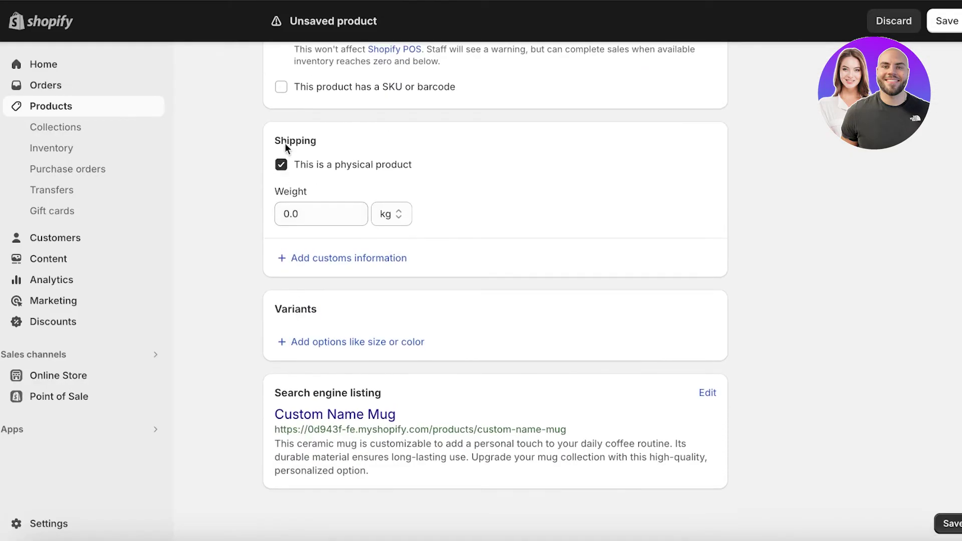
double_click(310, 216)
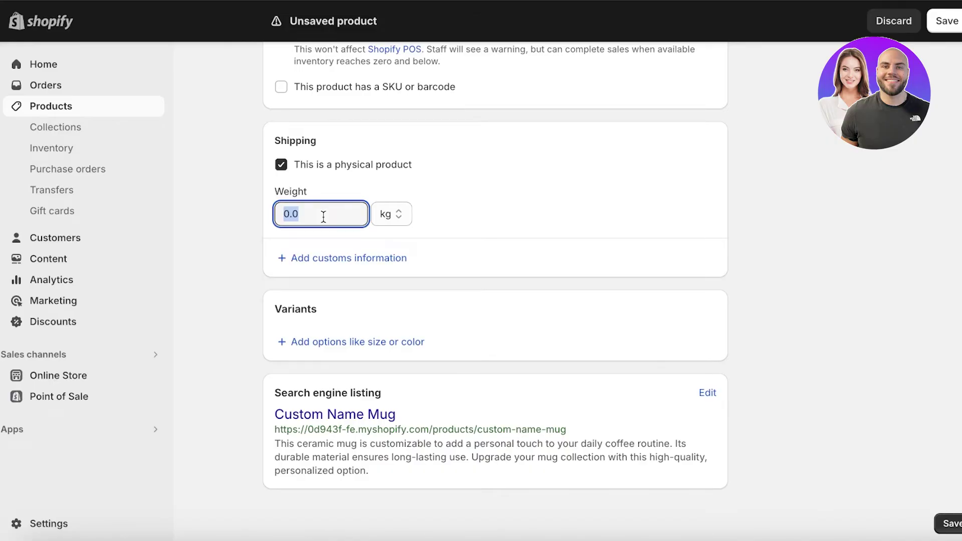
click(538, 249)
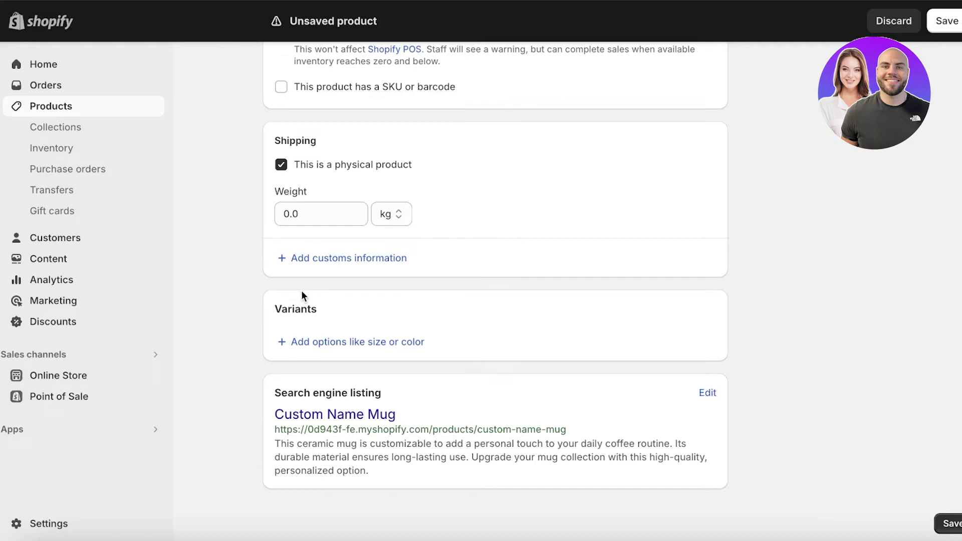
click(303, 344)
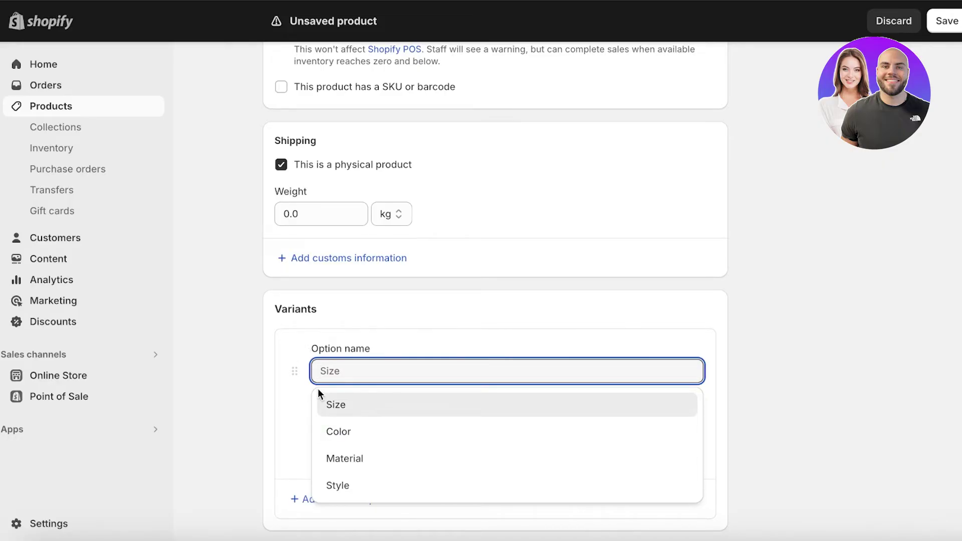
click(661, 304)
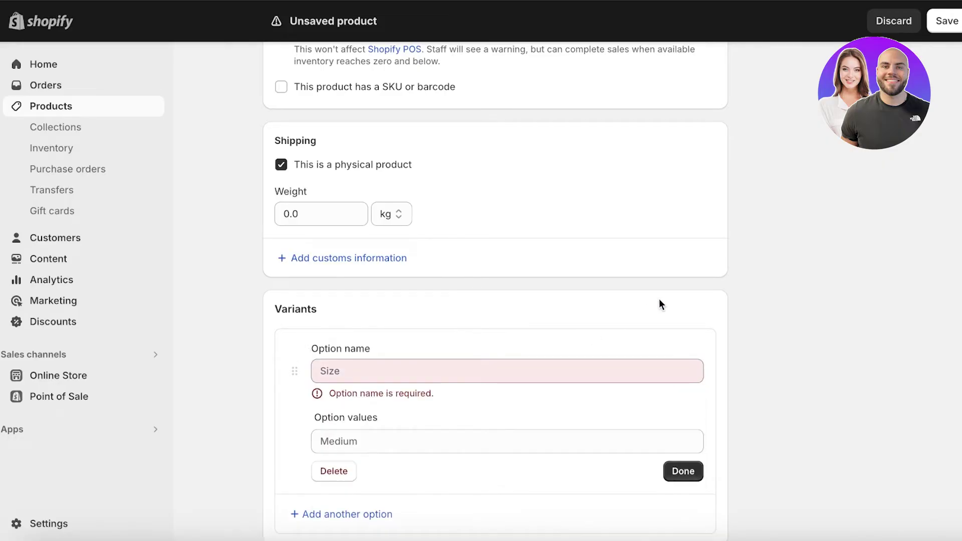
click(333, 472)
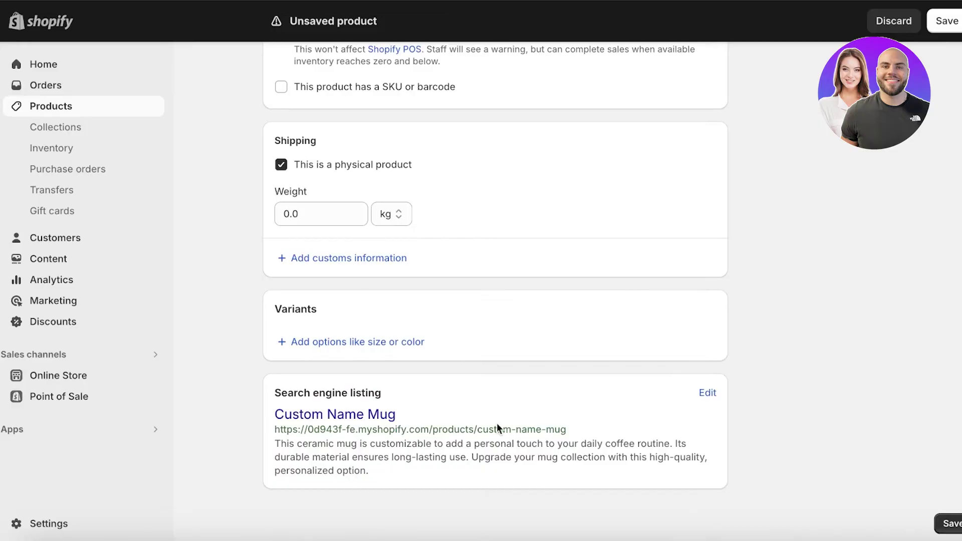
- Save Custom Name Mug, reopen it from Products, then go to Online Store
click(948, 524)
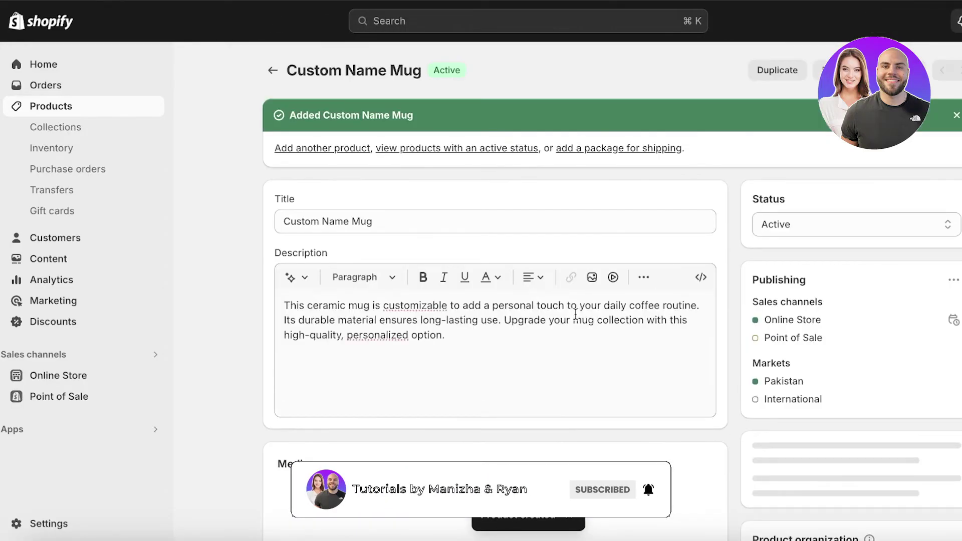
click(40, 107)
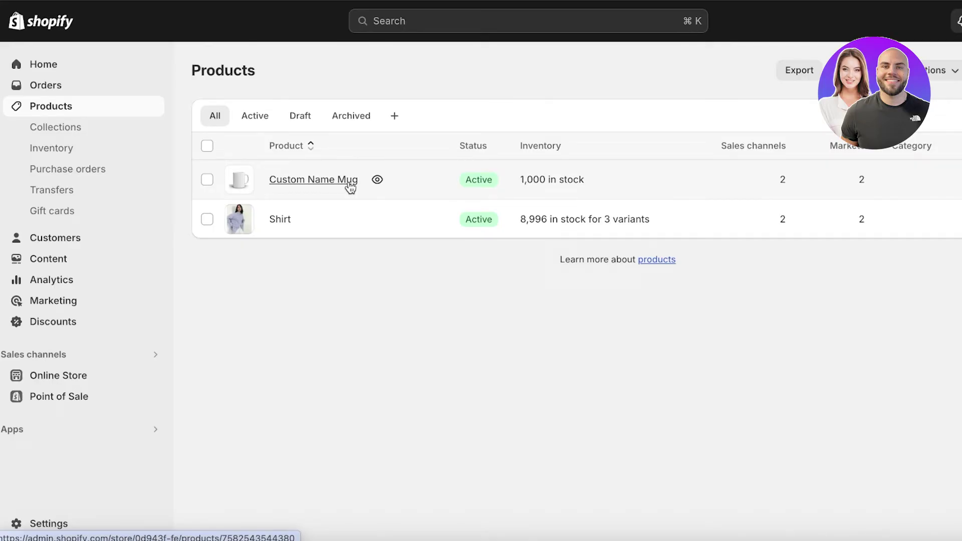
click(349, 185)
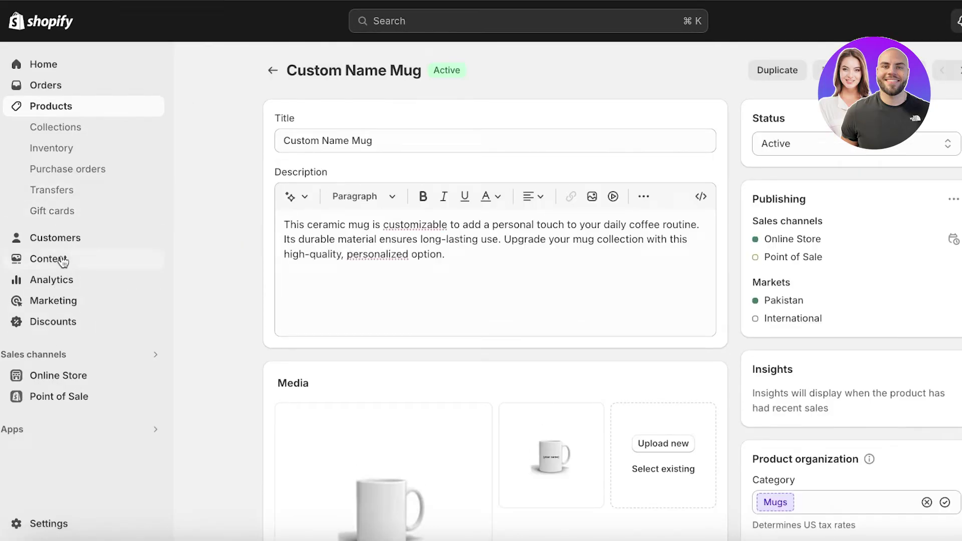
click(37, 376)
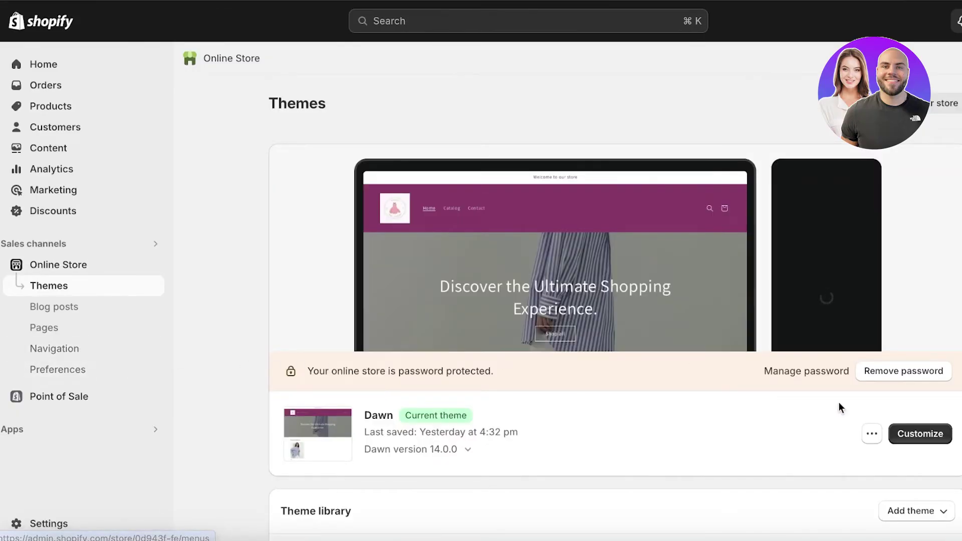
- Customize Dawn's Default product template, previewing Custom Name Mug
click(923, 434)
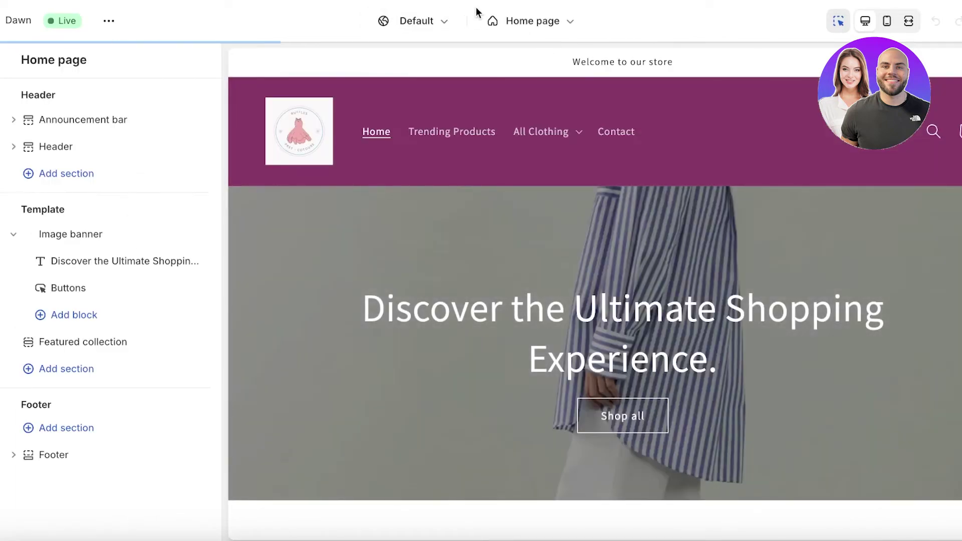
click(510, 22)
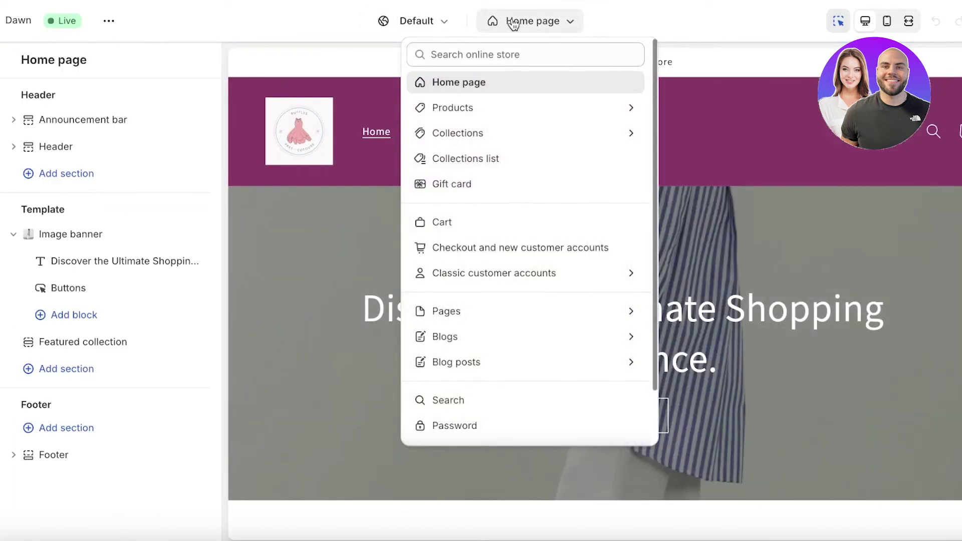
click(475, 109)
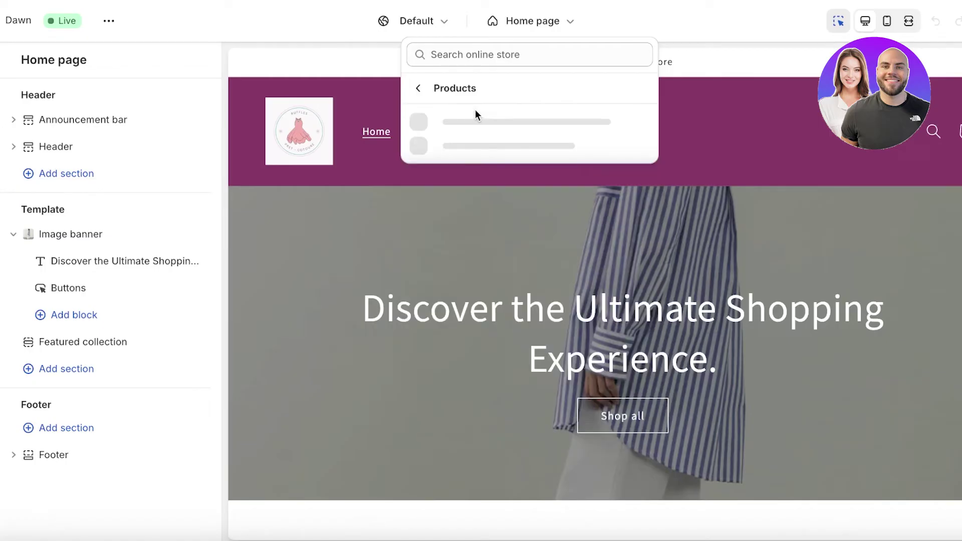
click(481, 131)
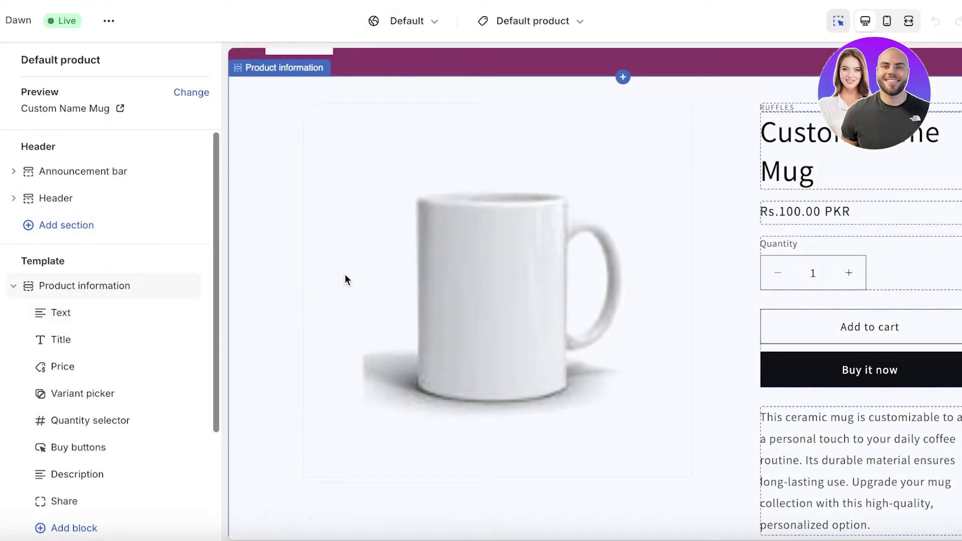
scroll(344, 251, up, 2)
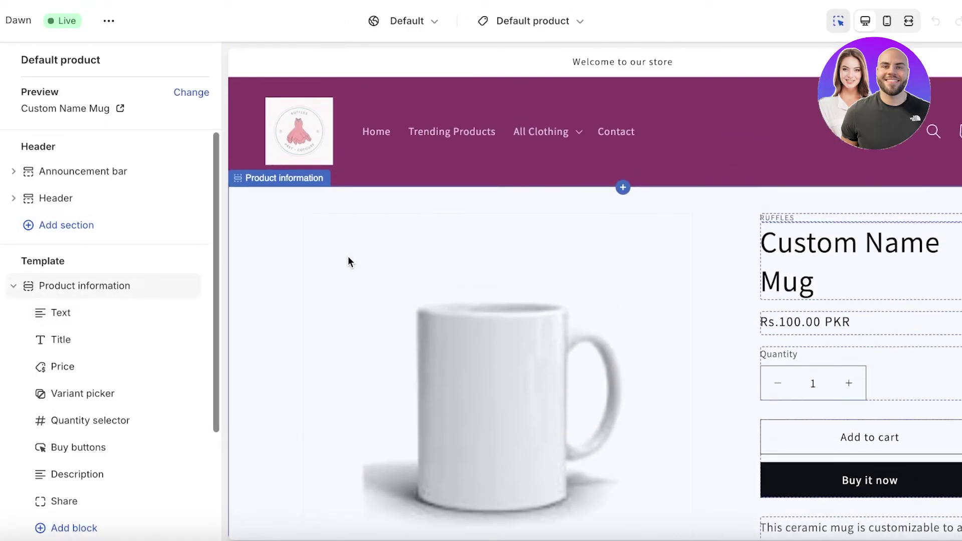
click(185, 101)
click(192, 58)
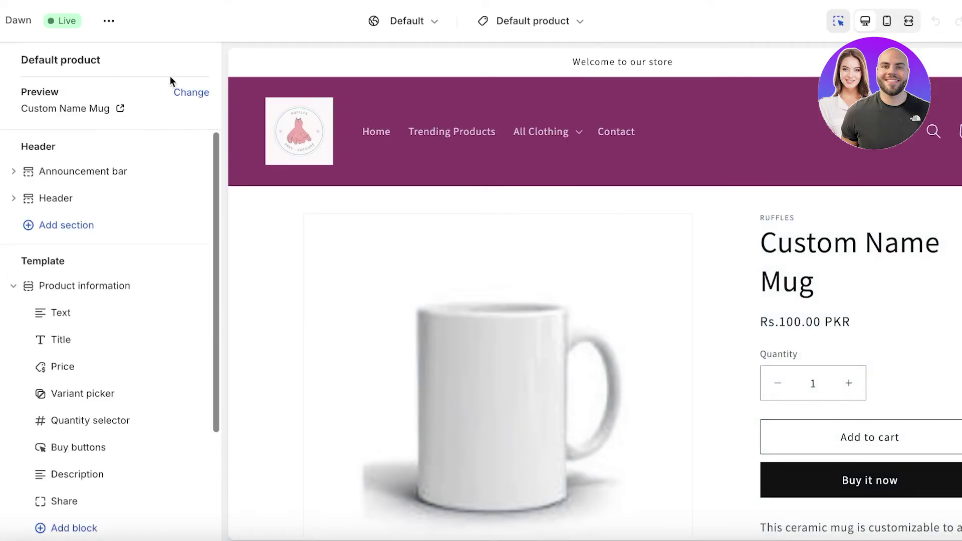
click(198, 95)
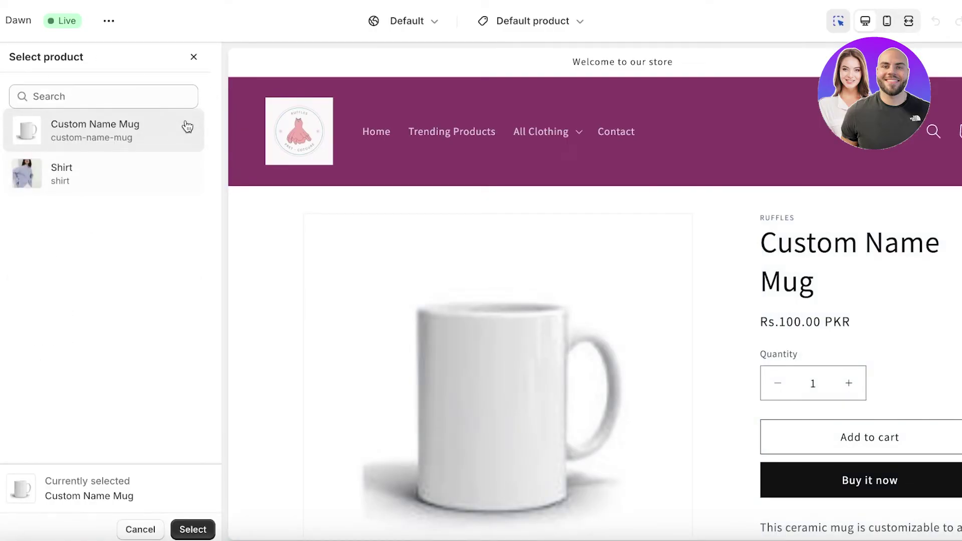
click(194, 56)
scroll(762, 226, down, 2)
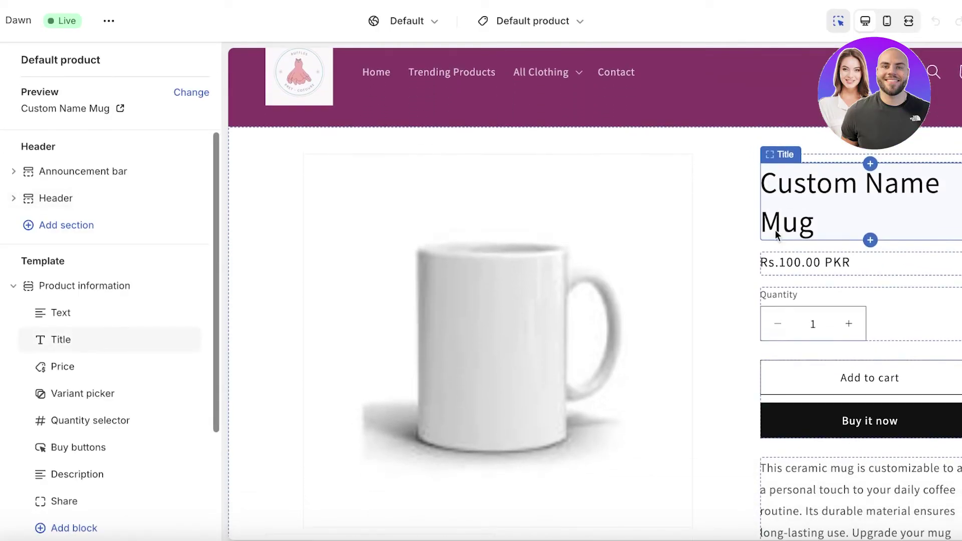
scroll(142, 296, down, 3)
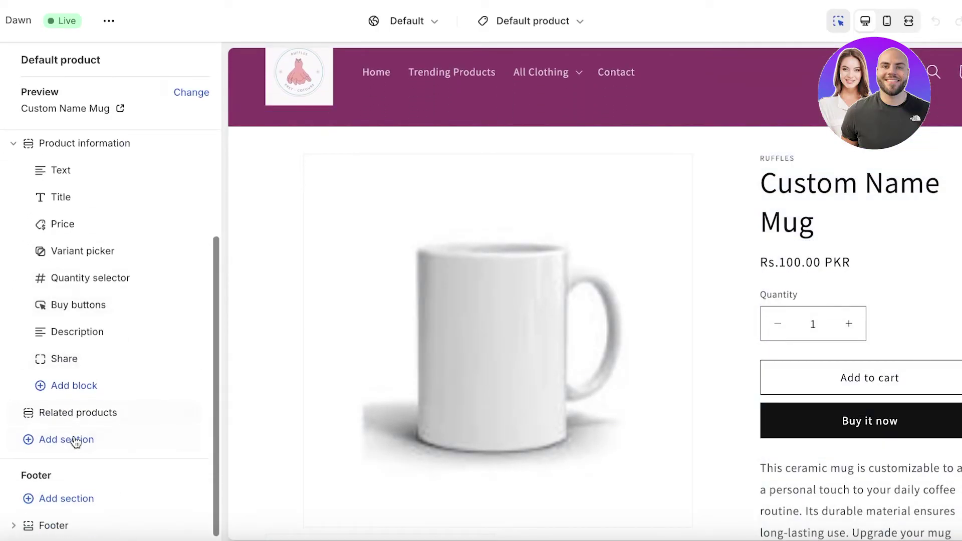
- Add a Custom Liquid block under Product information and open its code field
click(81, 385)
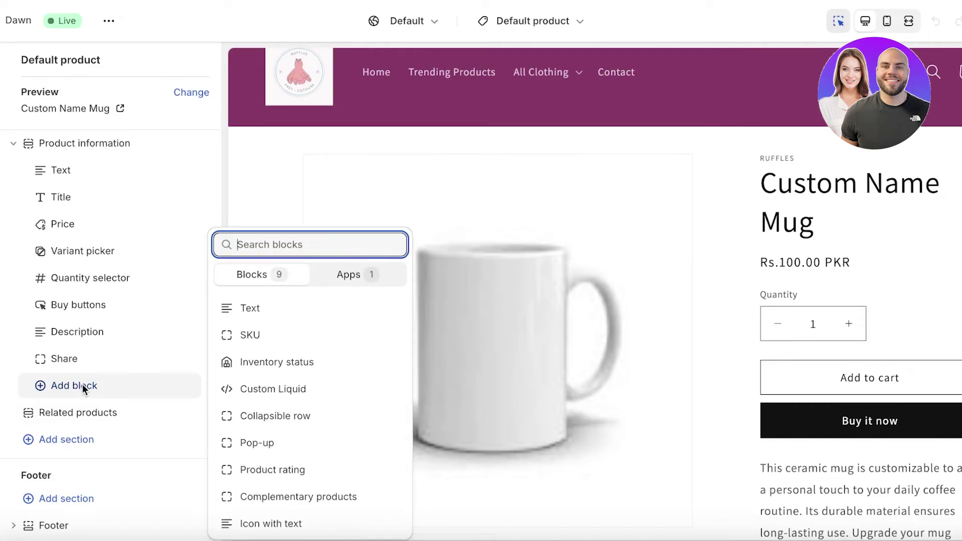
click(233, 389)
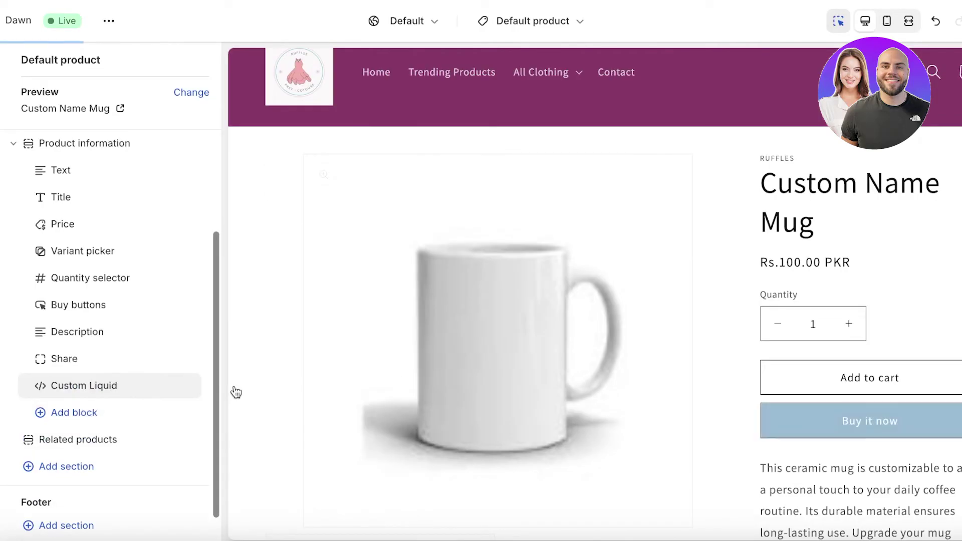
click(62, 388)
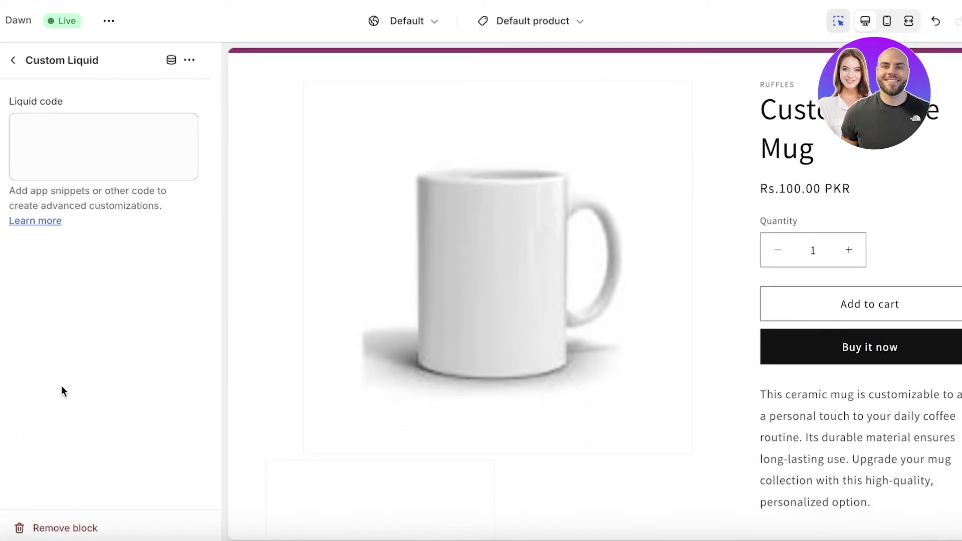
click(108, 147)
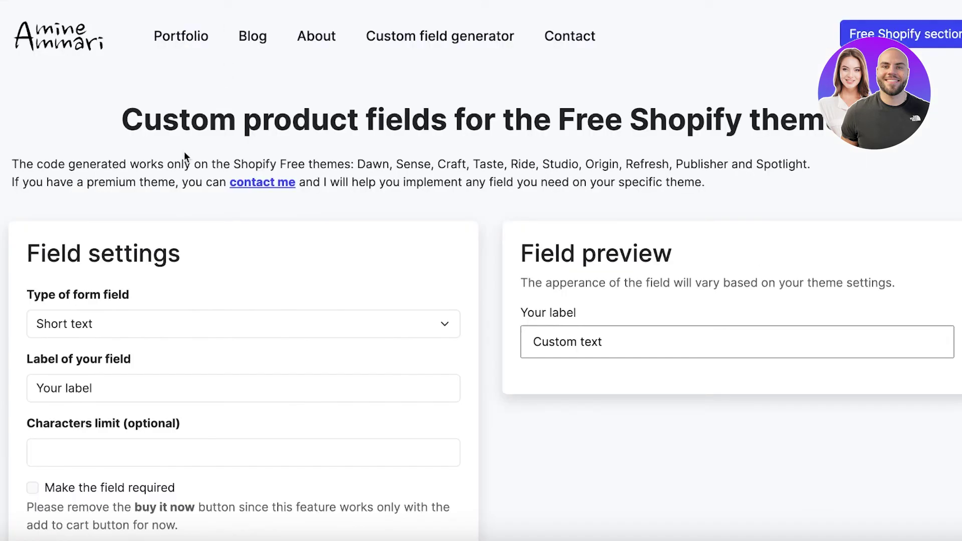
- Keep Short text as the field type and relabel the field 'Your Name'
scroll(242, 245, down, 1)
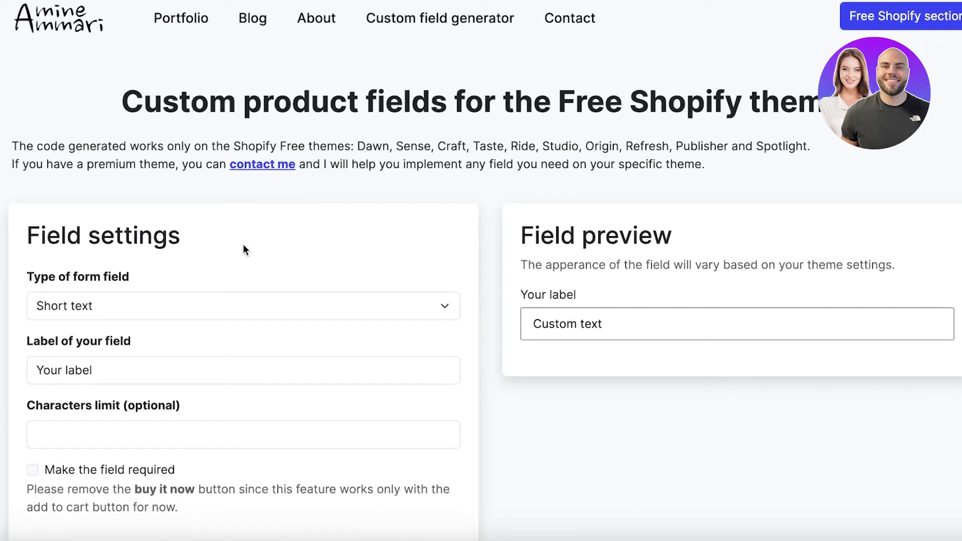
scroll(244, 249, down, 1)
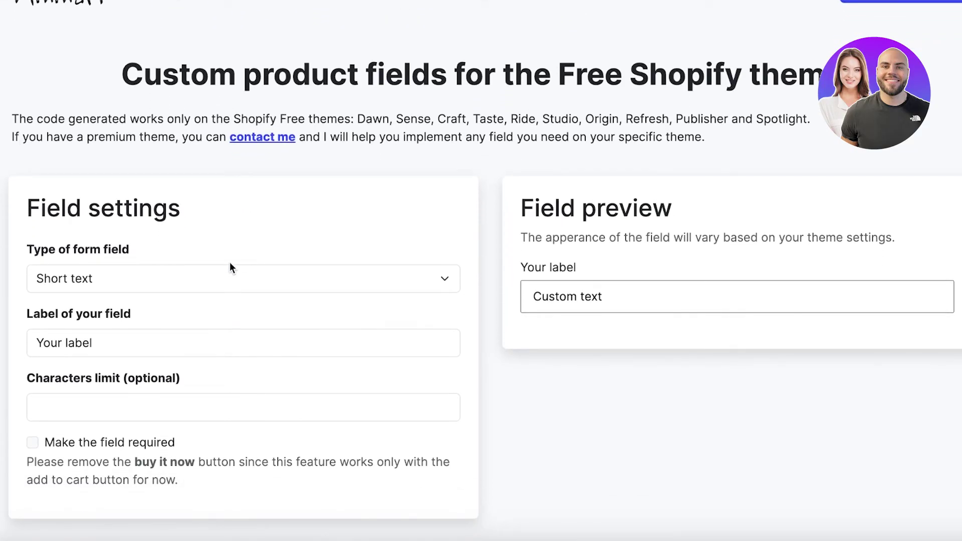
scroll(178, 324, down, 5)
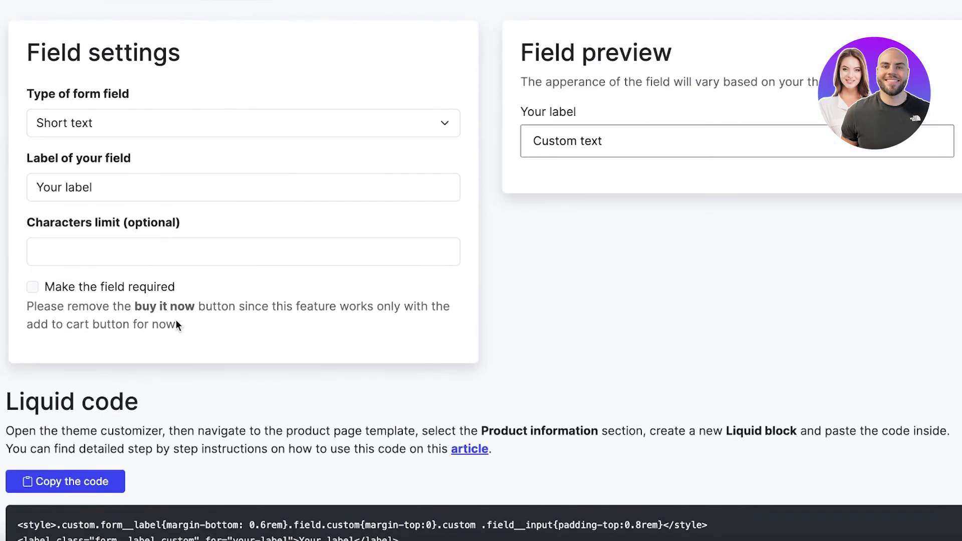
click(126, 131)
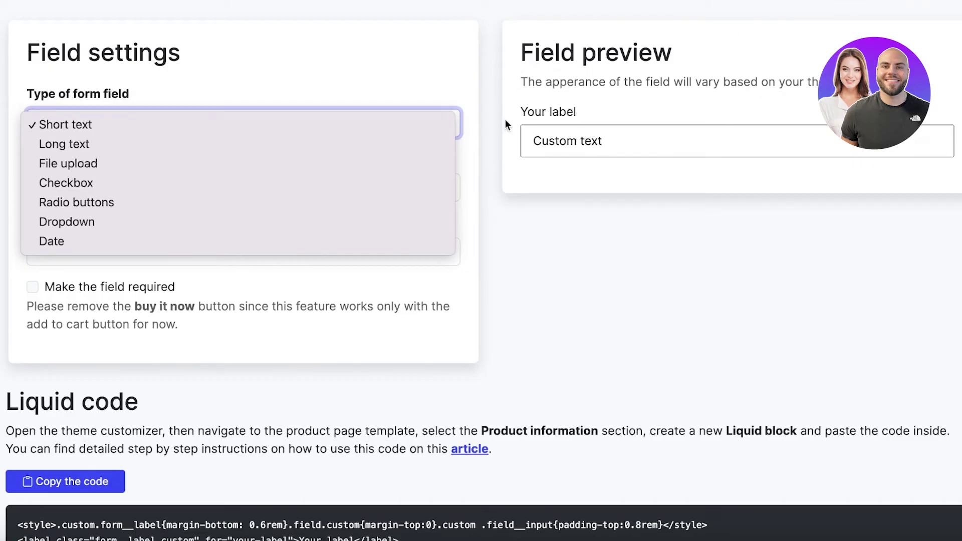
click(275, 80)
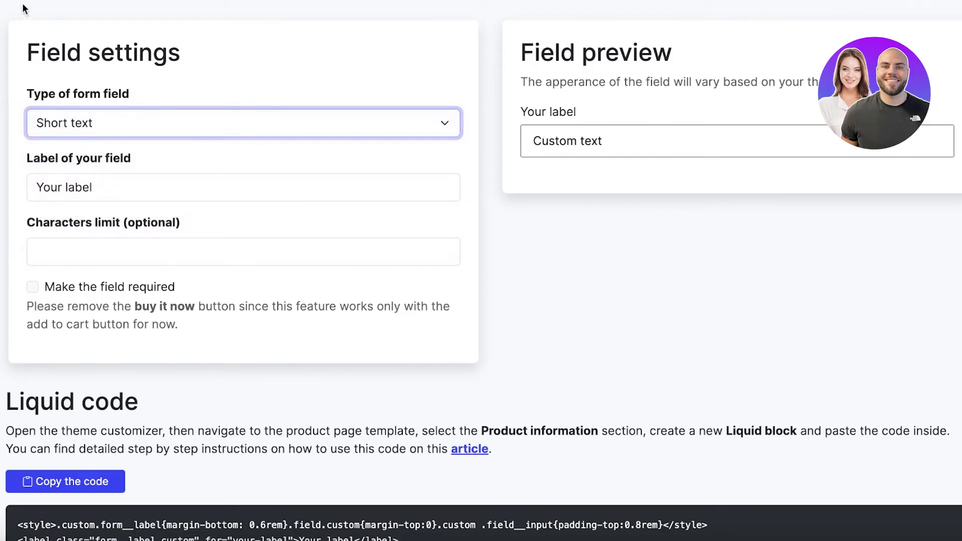
click(121, 126)
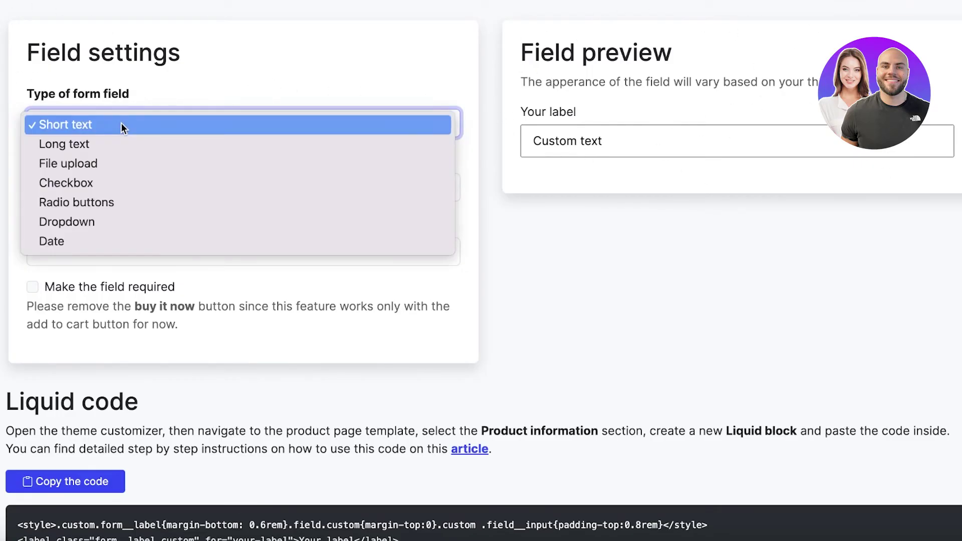
click(121, 126)
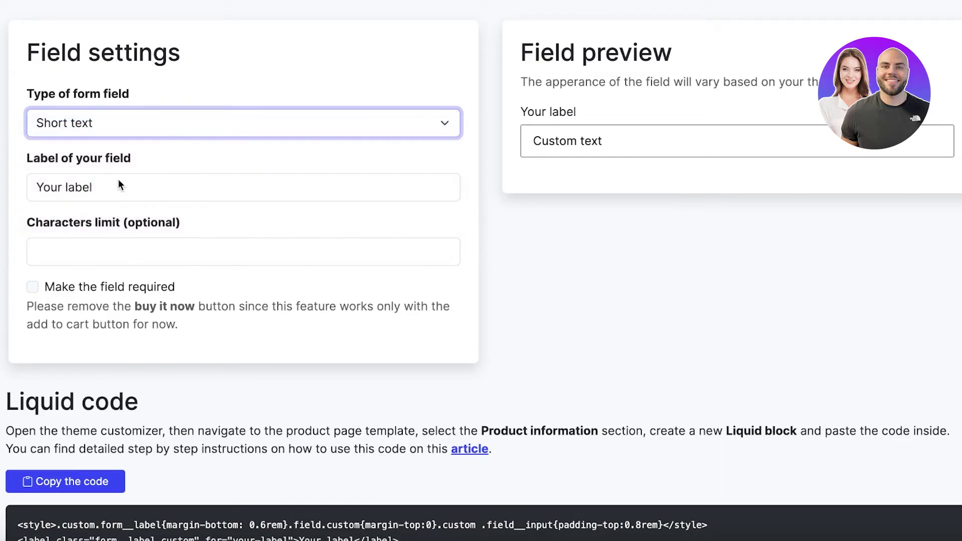
click(118, 194)
key(ctrl+a)
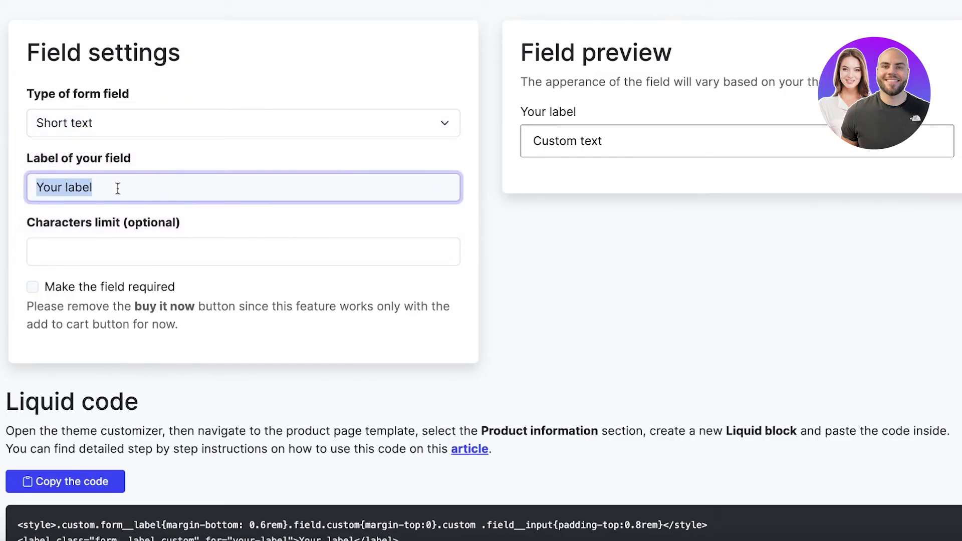
text(You )
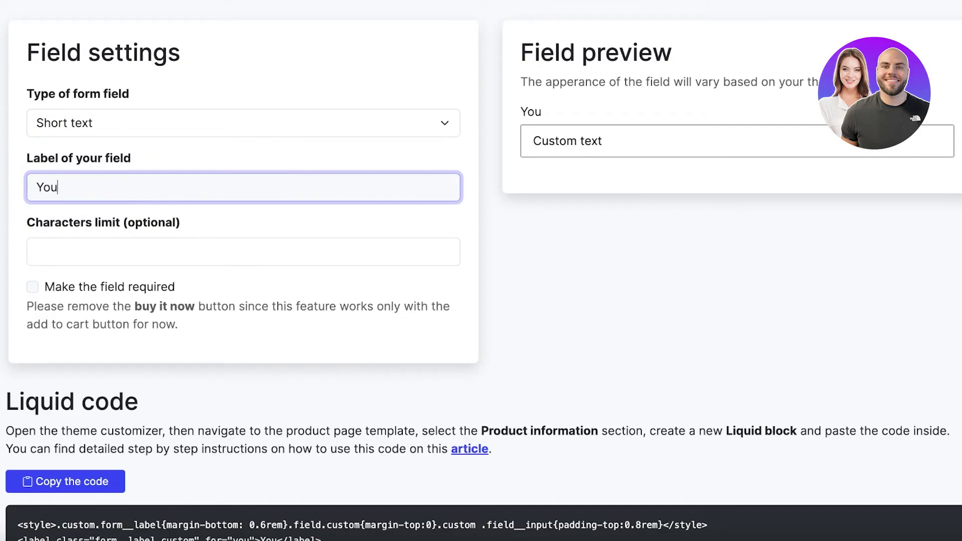
text(r Name)
- Set a 12-character limit, make the field required, and copy the generated code
click(126, 258)
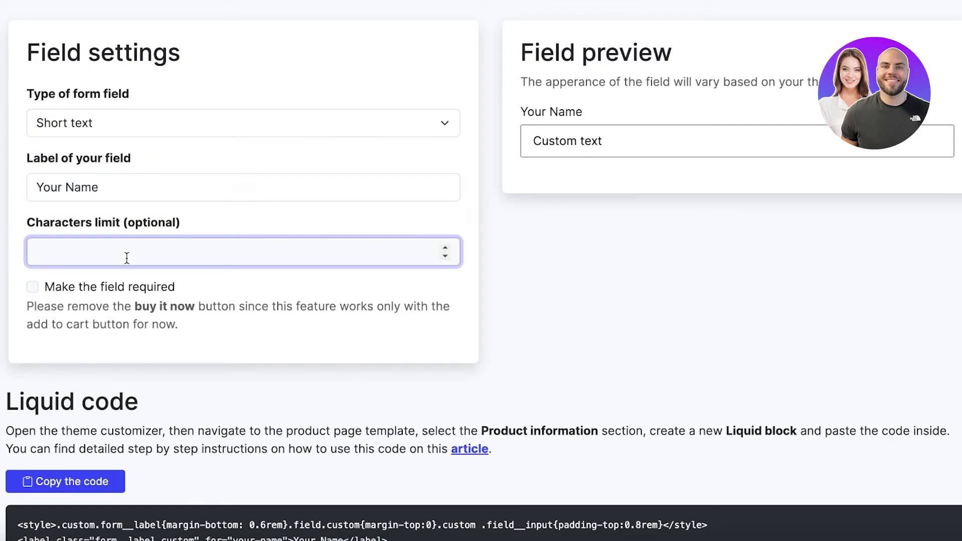
text(12)
click(217, 182)
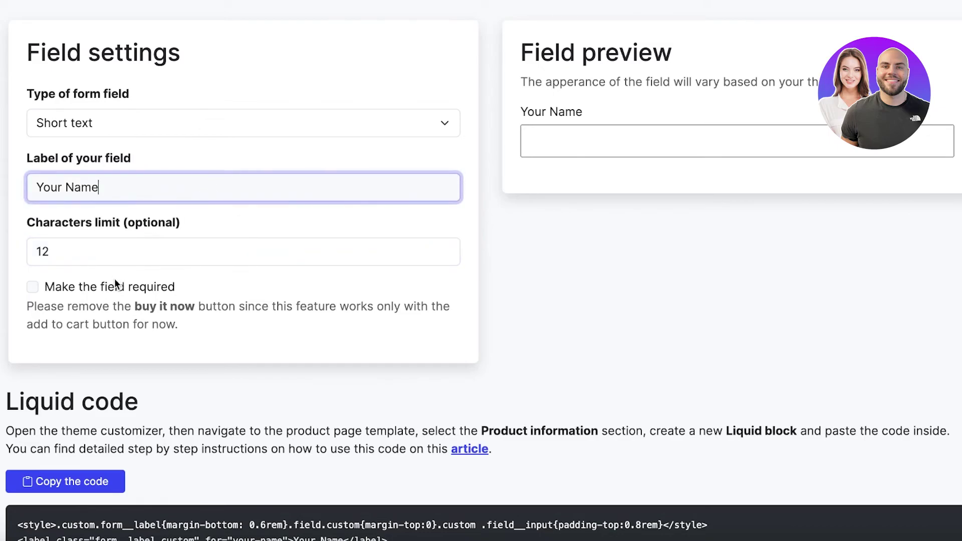
click(130, 288)
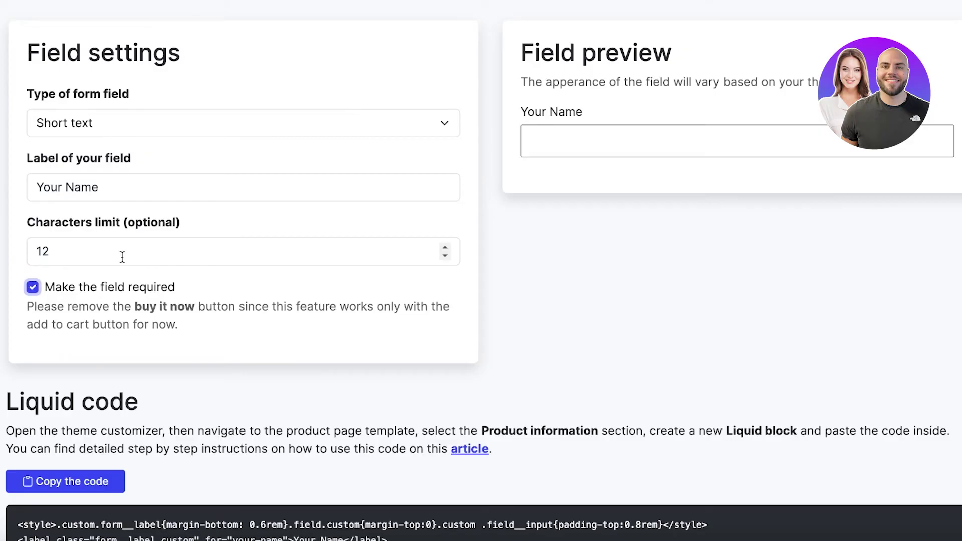
click(105, 487)
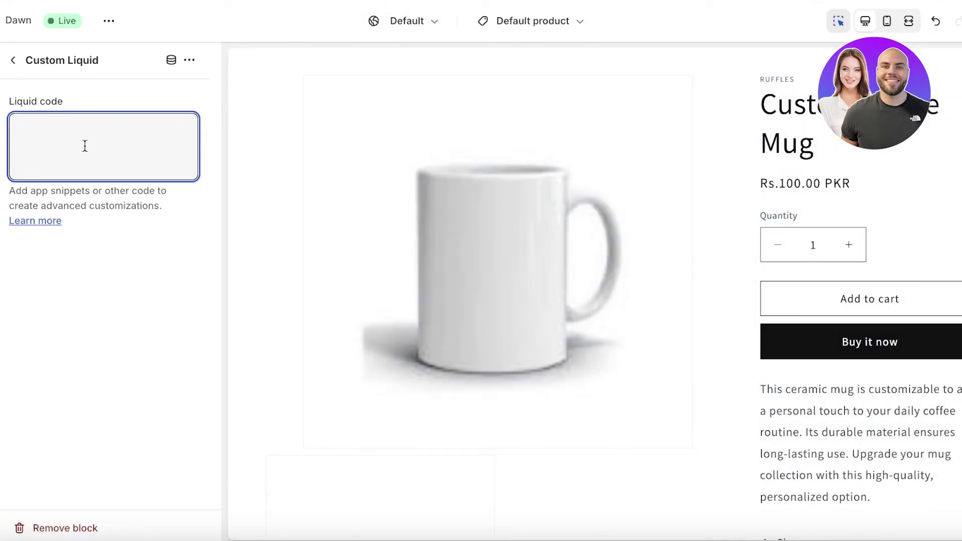
- Paste the field code into the Custom Liquid block and drag the block just below Price
right_click(85, 149)
click(95, 252)
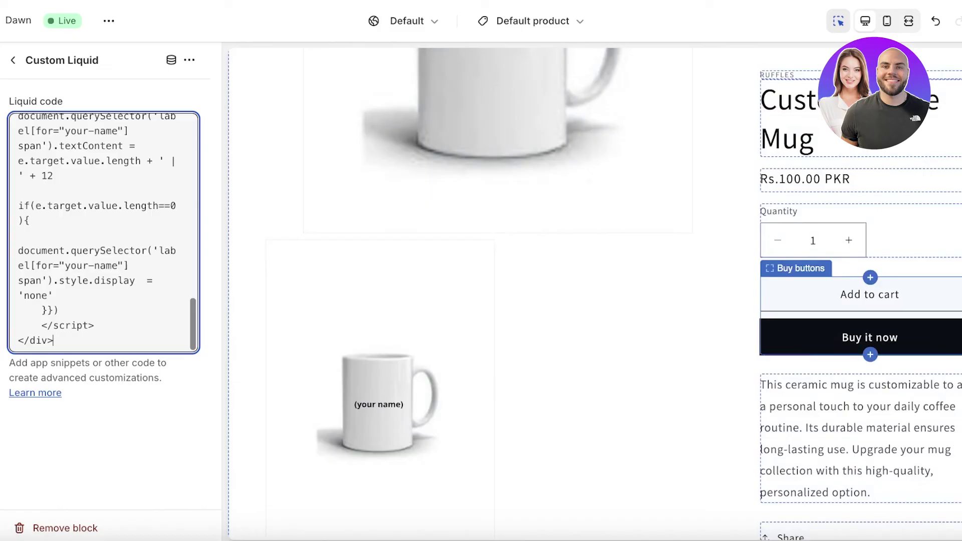
click(13, 60)
scroll(882, 281, down, 4)
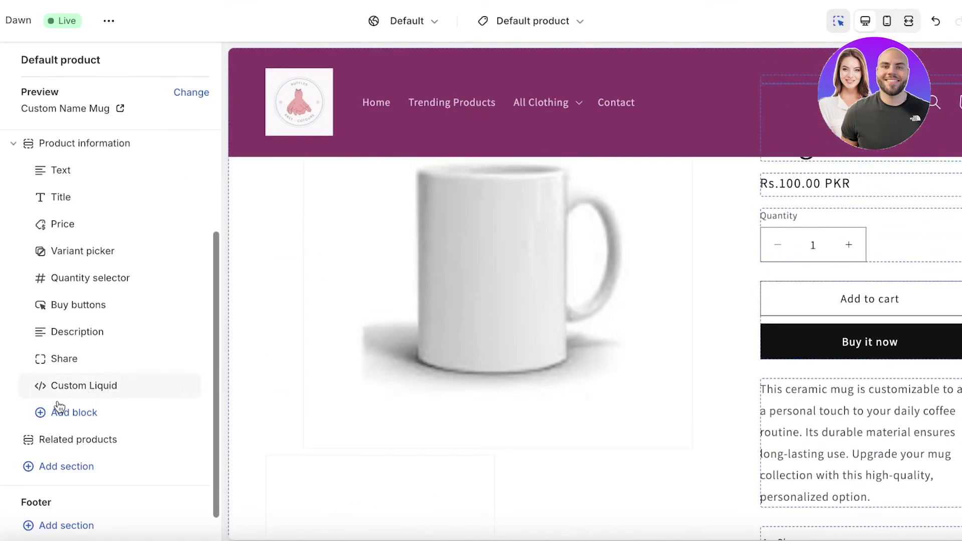
drag(43, 386, 49, 251)
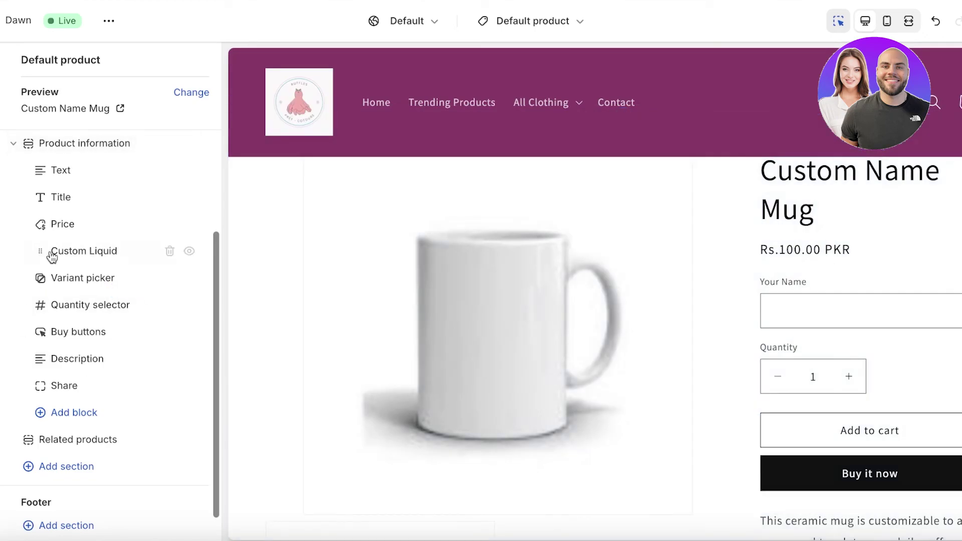
mouse_move(88, 250)
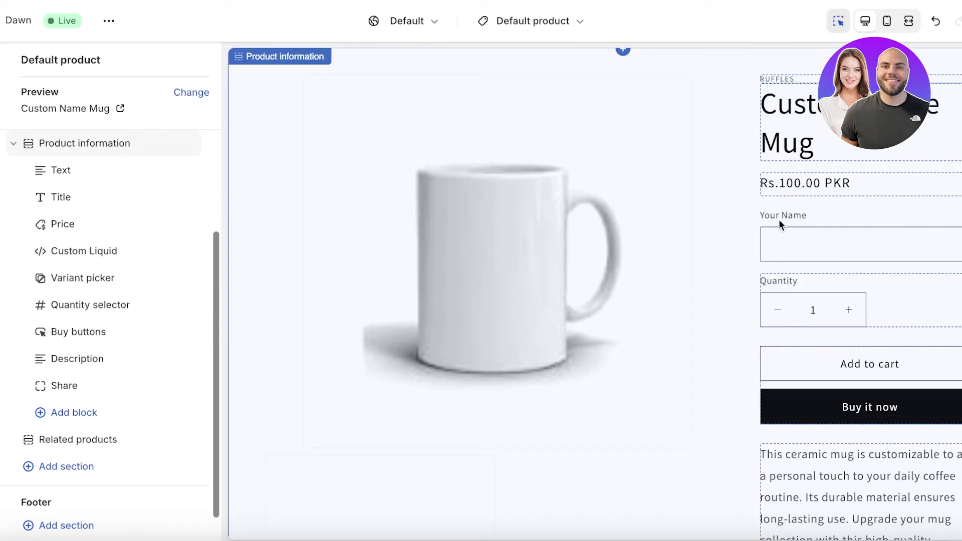
- Turn off dynamic checkout buttons in the Buy buttons block and exit the theme editor
click(102, 332)
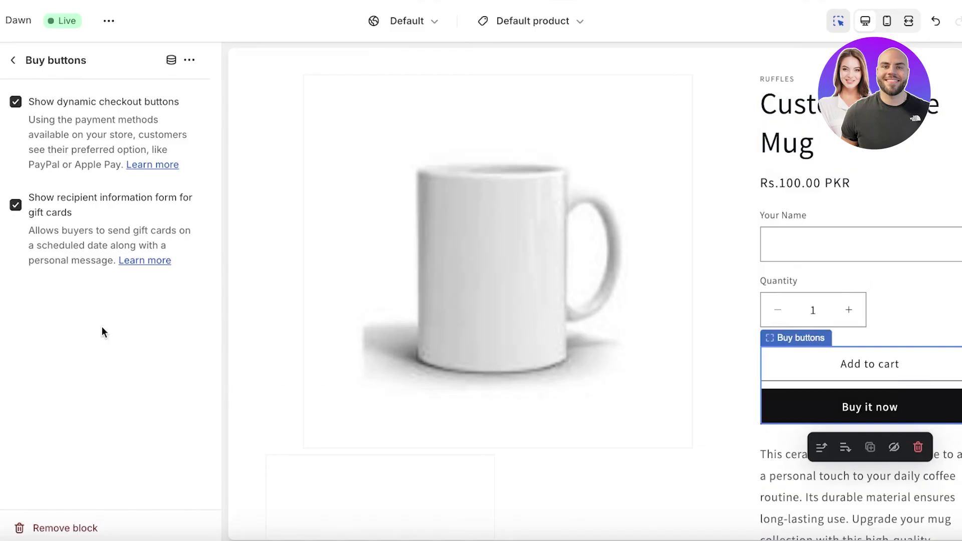
click(16, 102)
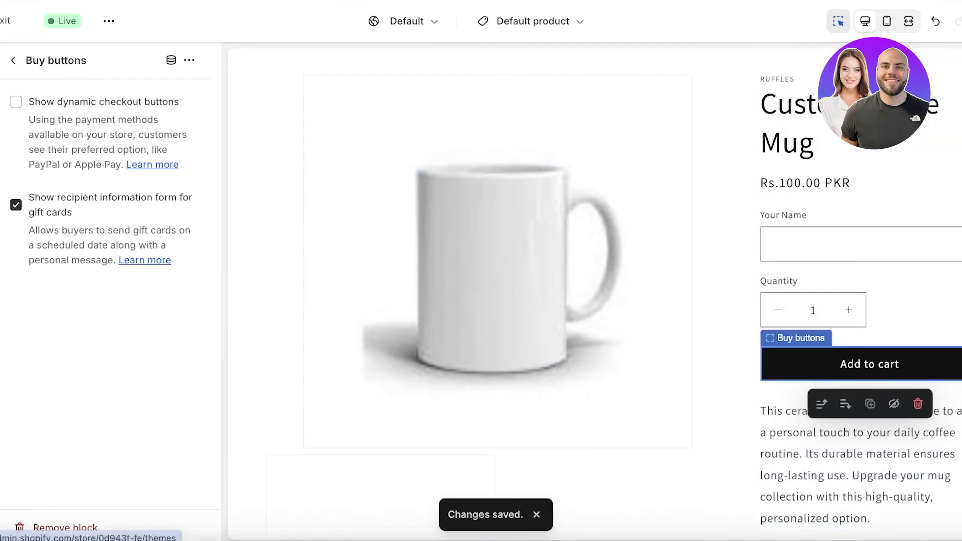
click(5, 20)
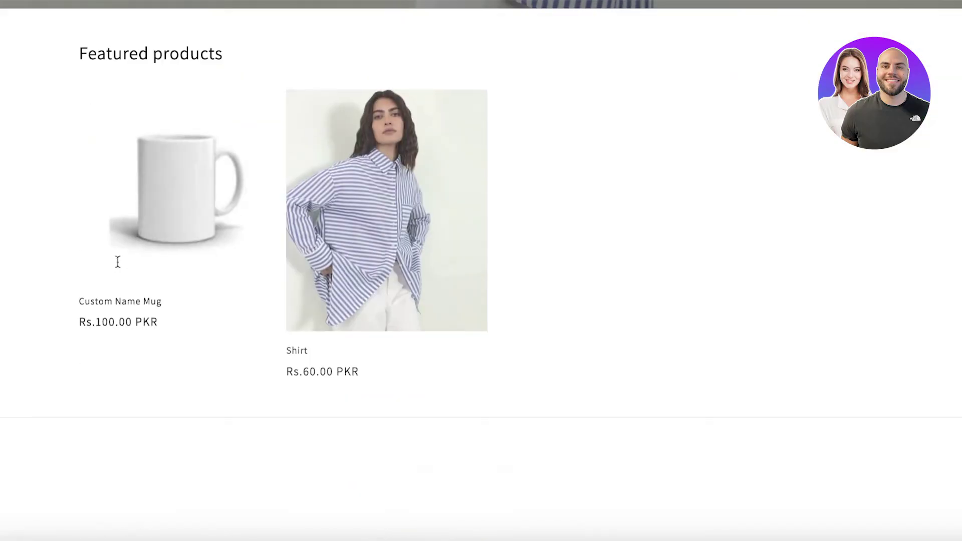
- Open the Custom Name Mug product page and enter a sample name in Your Name
click(171, 219)
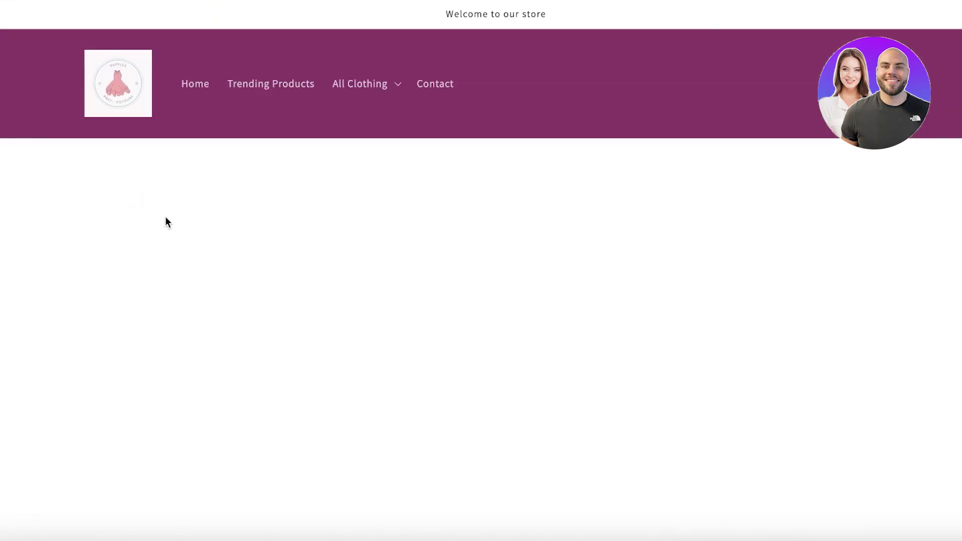
scroll(532, 178, down, 3)
scroll(792, 161, up, 3)
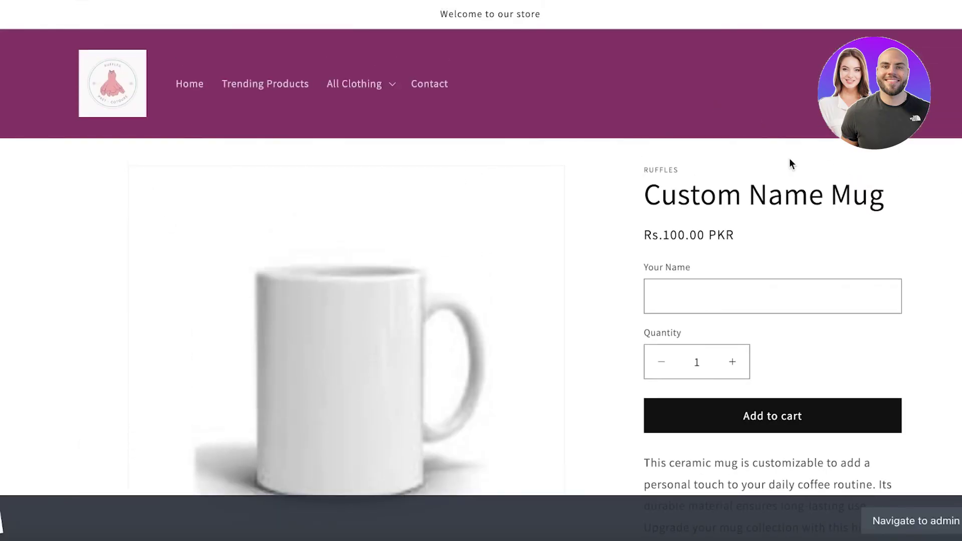
click(713, 305)
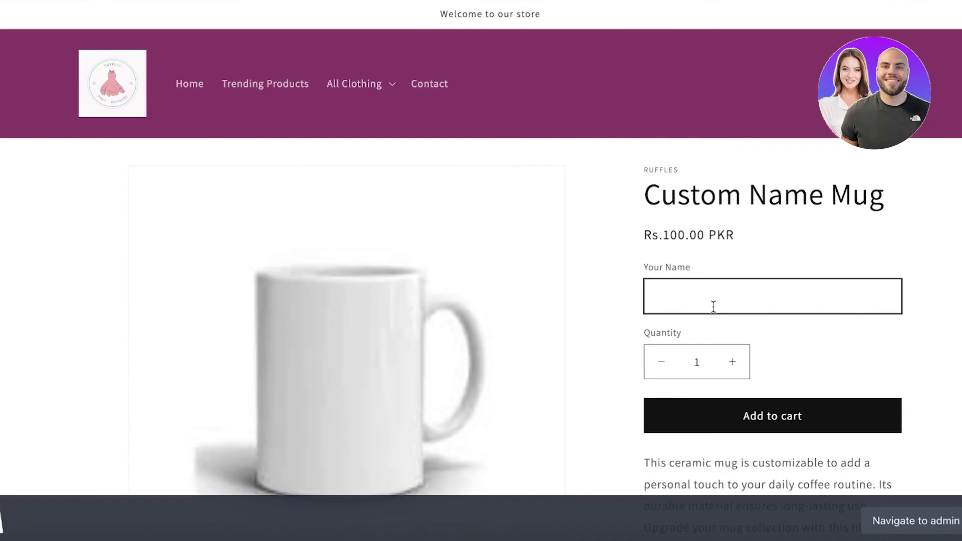
text(Lily)
- Add the mug to the cart, verify the Your Name line at checkout, and return to admin
scroll(629, 299, down, 4)
scroll(543, 281, up, 2)
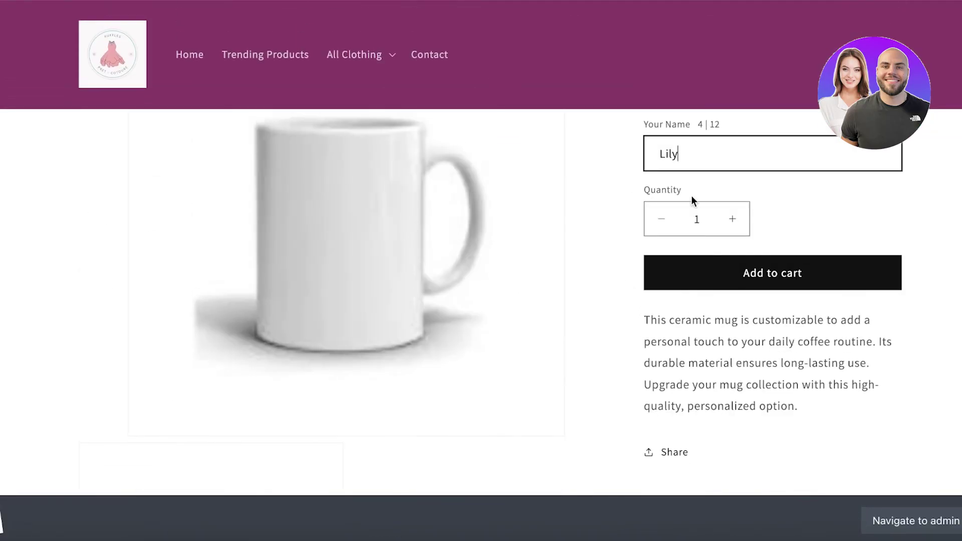
click(784, 273)
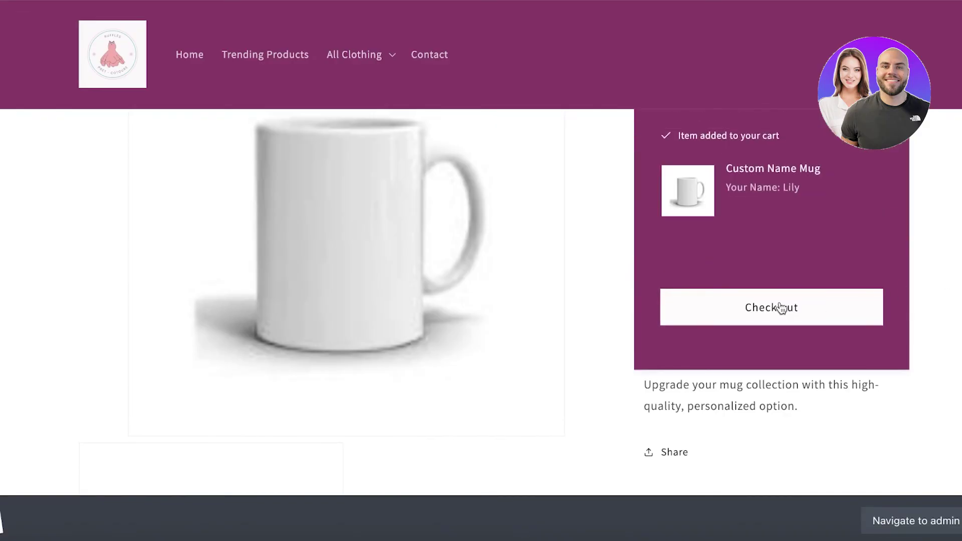
click(772, 307)
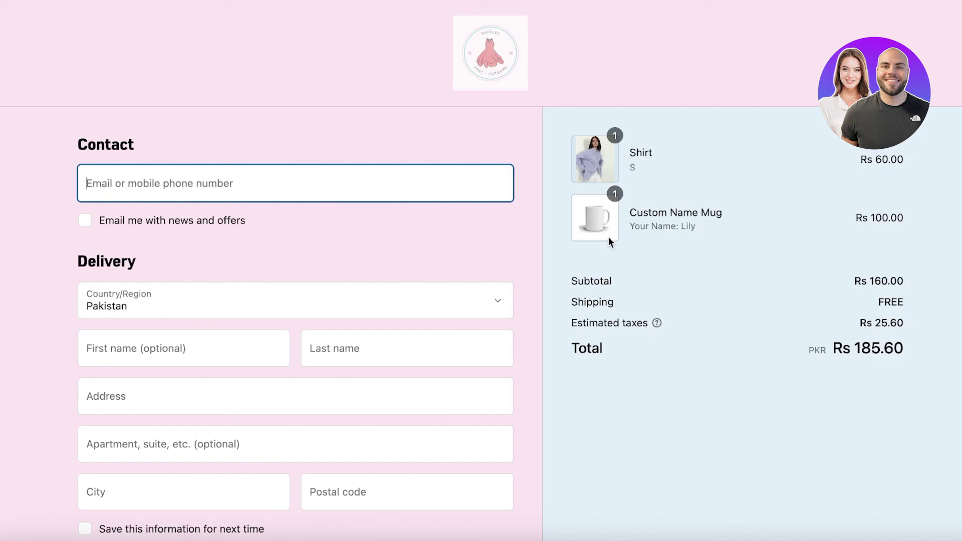
drag(628, 226, 720, 232)
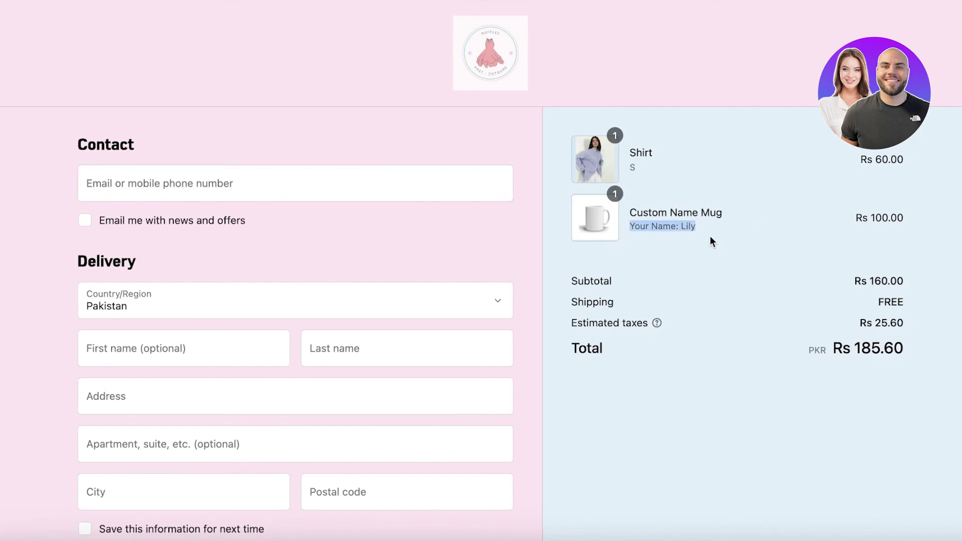
scroll(711, 236, down, 9)
click(327, 402)
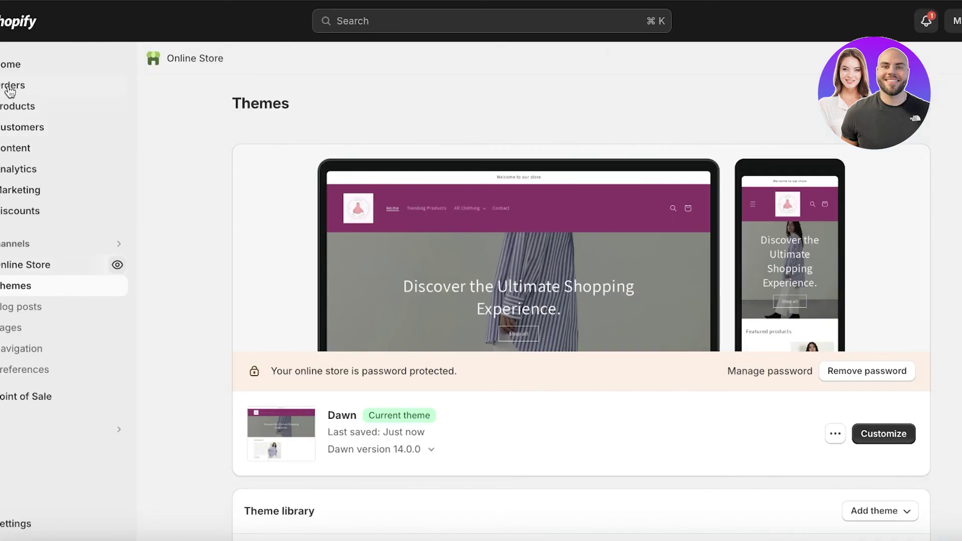
- View the empty Orders list, then go to the admin Home page
click(10, 89)
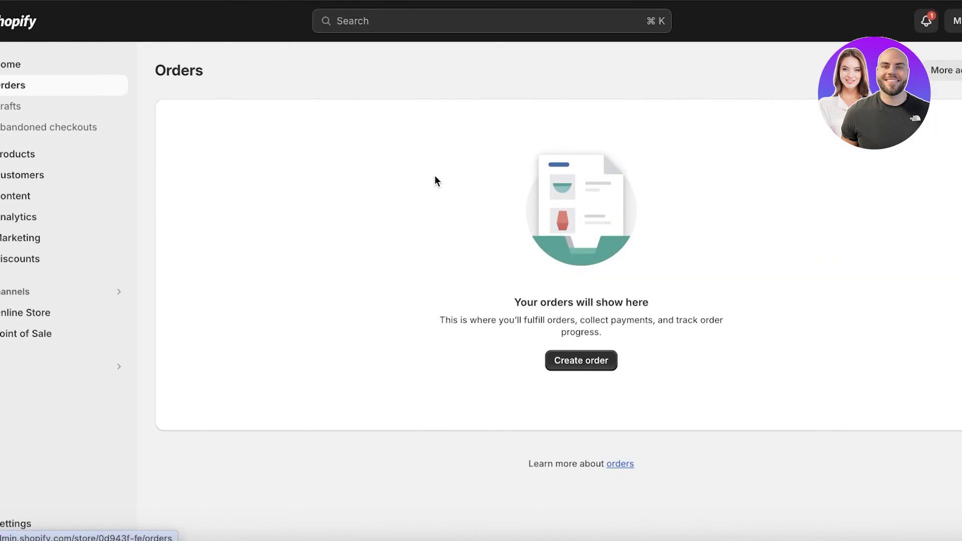
click(7, 64)
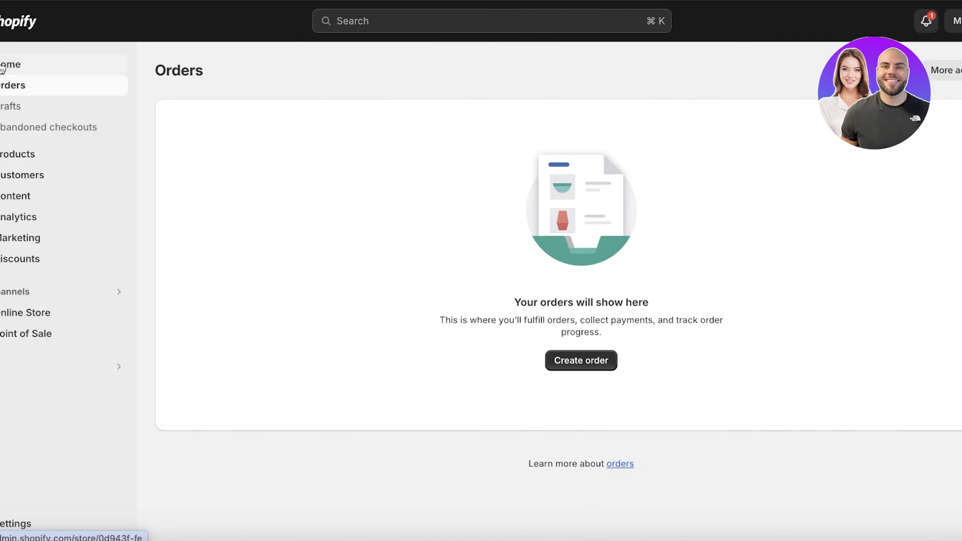